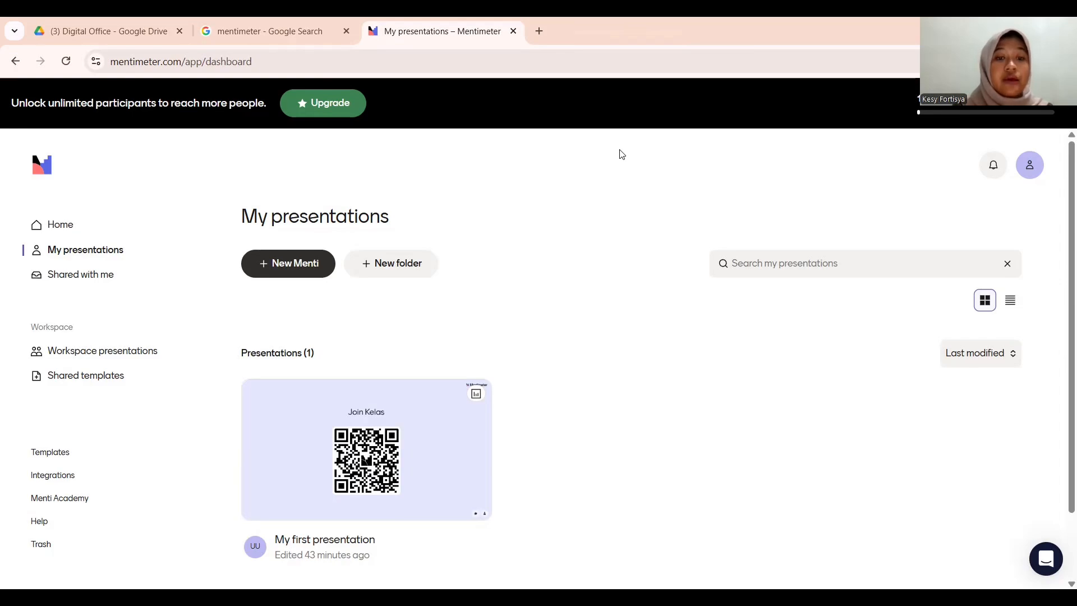
- Create a new Menti presentation from the My presentations dashboard
left_click(300, 264)
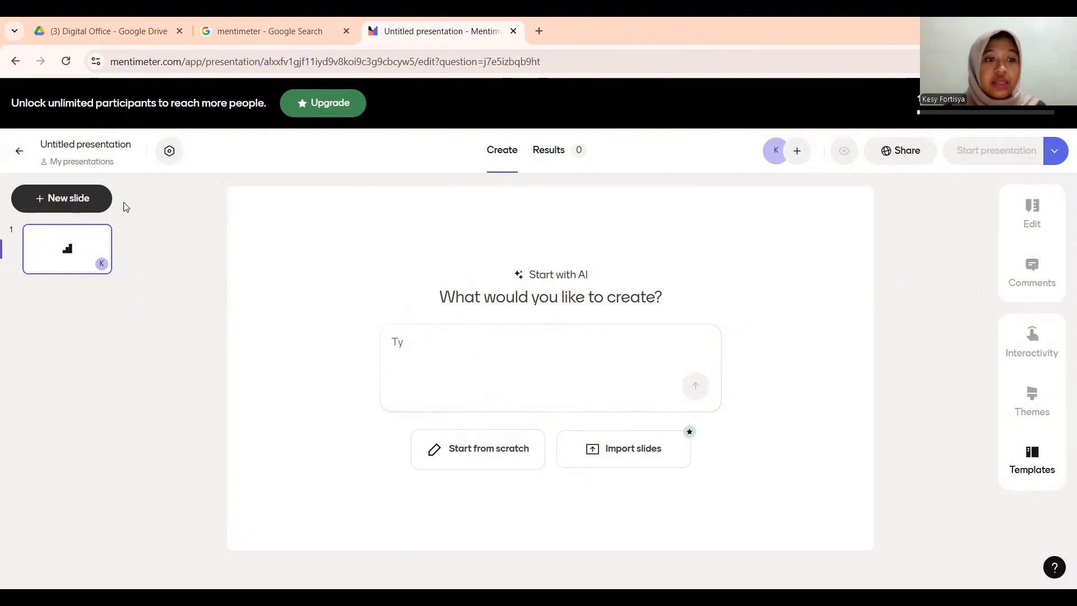
- Add an Instructions slide explaining how participants join with the code or QR code
left_click(88, 203)
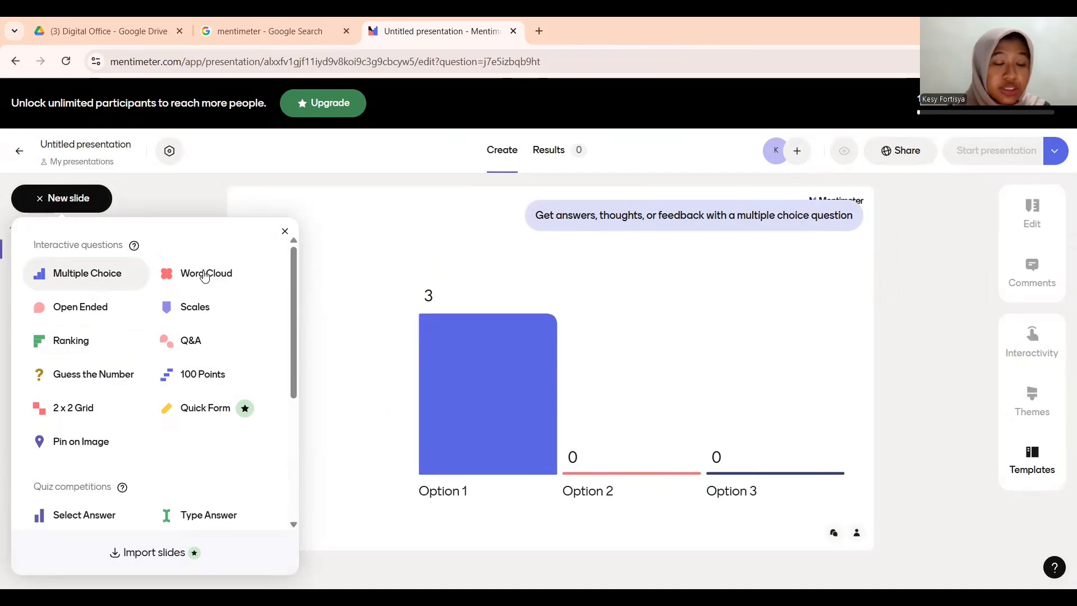
scroll(119, 447, "down", 4)
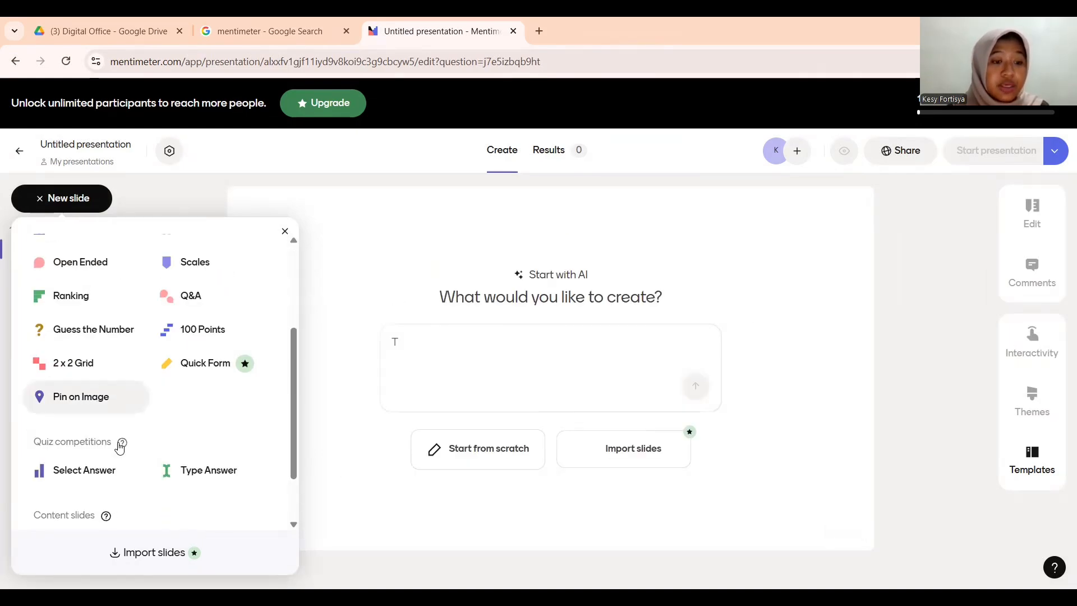
scroll(120, 447, "up", 1)
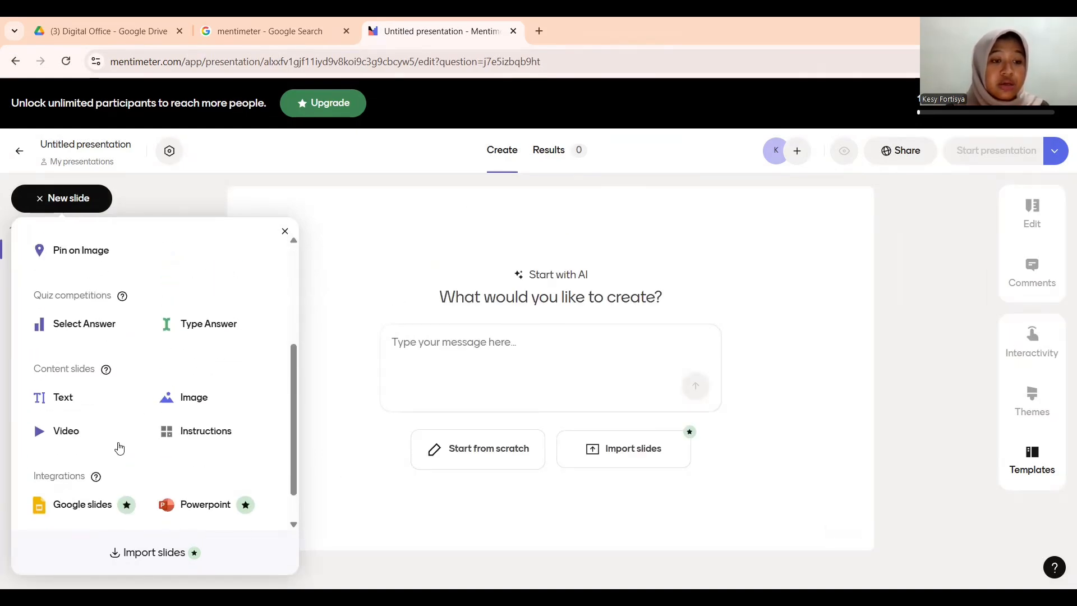
left_click(196, 438)
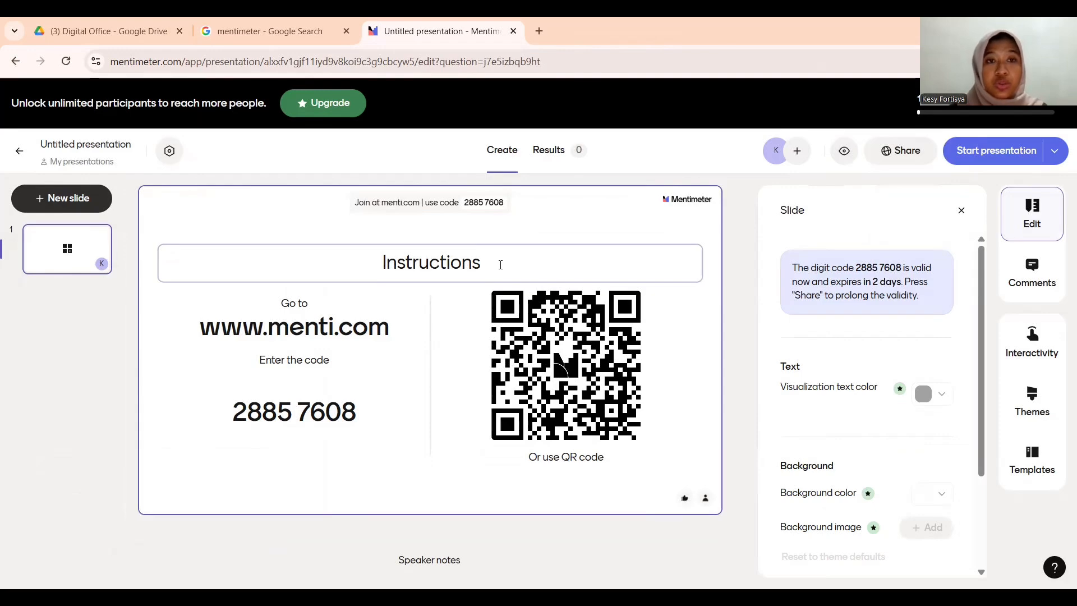
- Retitle the Instructions slide 'JOIN KELAS'
left_click(500, 265)
key("BackSpace")
key("BackSpace")
key("BackSpace")
key("BackSpace")
key("BackSpace")
key("BackSpace")
key("BackSpace")
key("BackSpace")
key("BackSpace")
key("BackSpace")
key("BackSpace")
key("BackSpace")
type("JOINKELA")
key("BackSpace")
key("BackSpace")
key("BackSpace")
key("BackSpace")
type("KELAS")
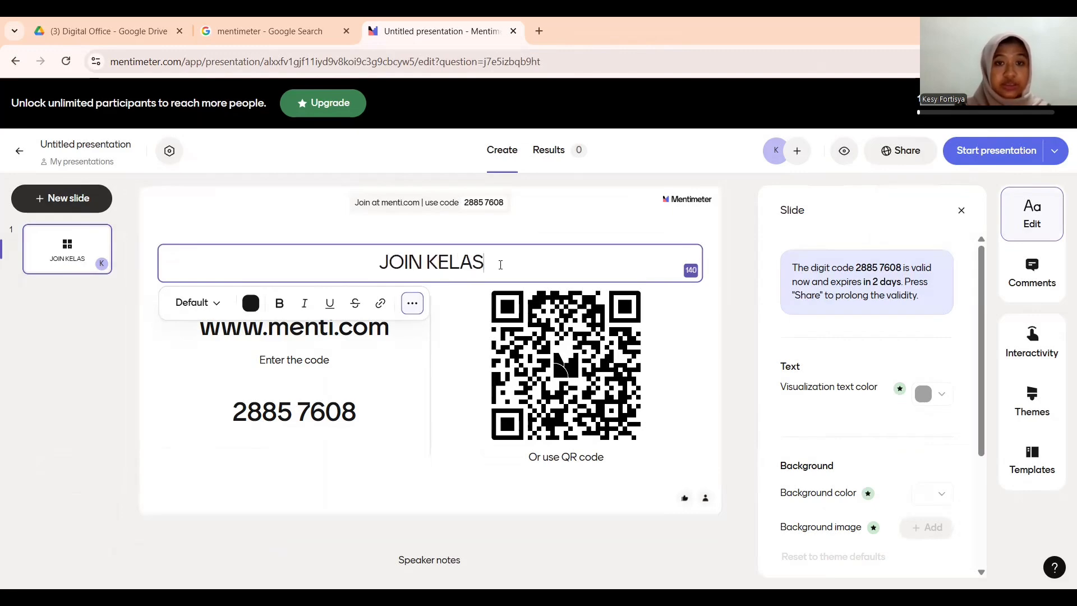
left_click(61, 199)
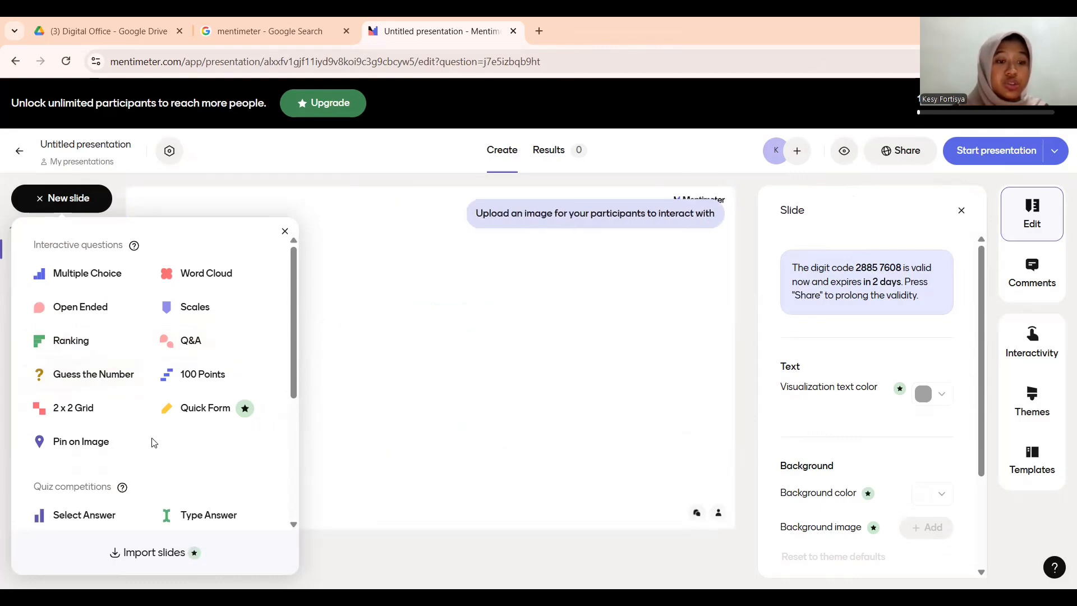
scroll(152, 443, "down", 4)
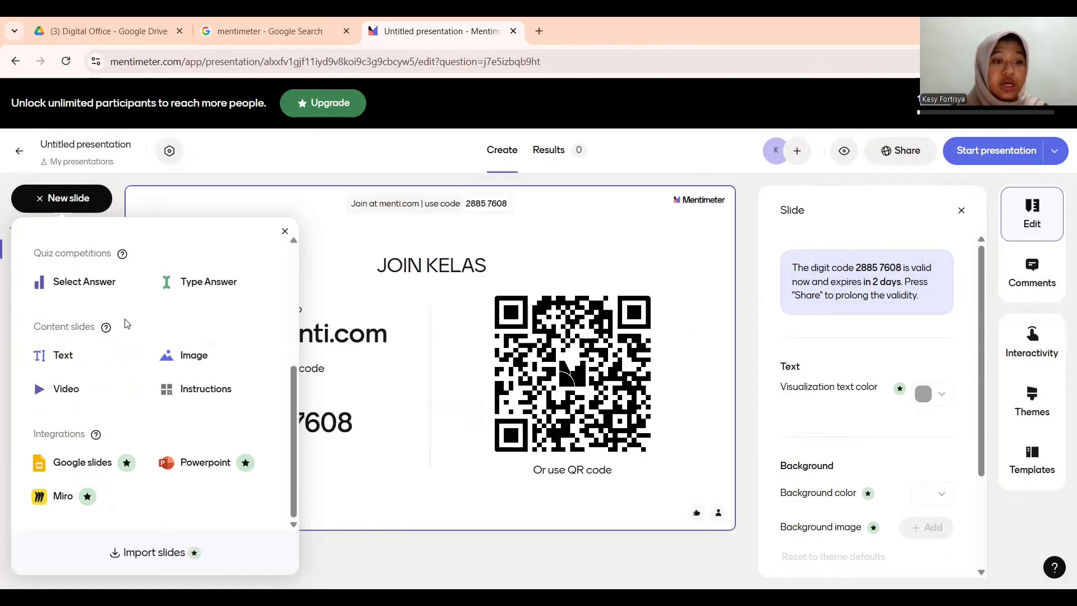
- Add a text slide headed 'KONSEP DASAR REKRUTMEN DAN SELEKSI' with presenter name, student ID and 'Pendidikan Administrasi Perkantoran'
left_click(65, 355)
left_click(483, 350)
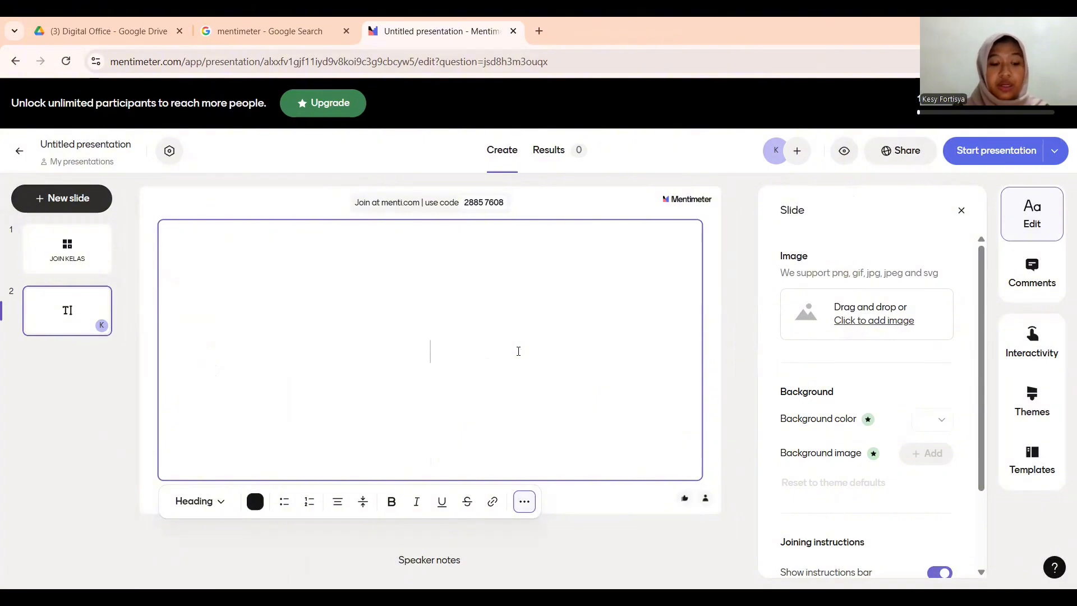
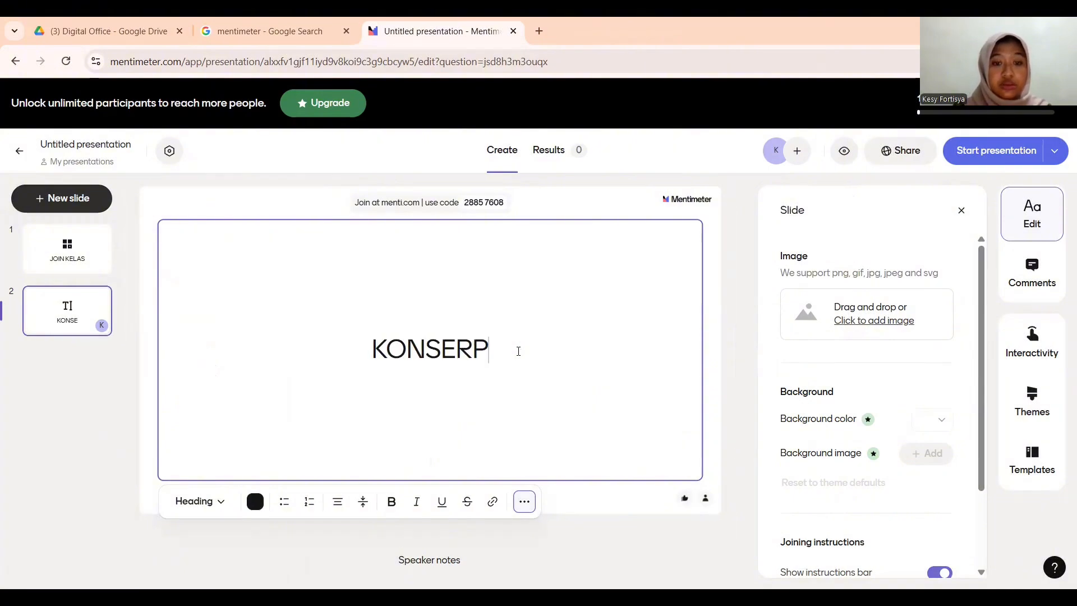
key("Return")
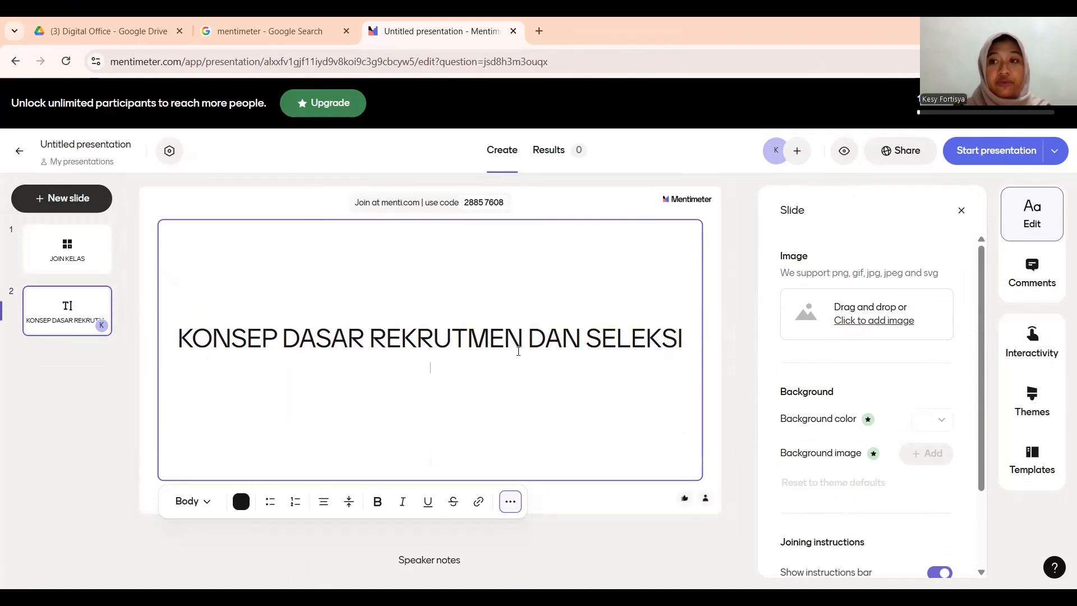
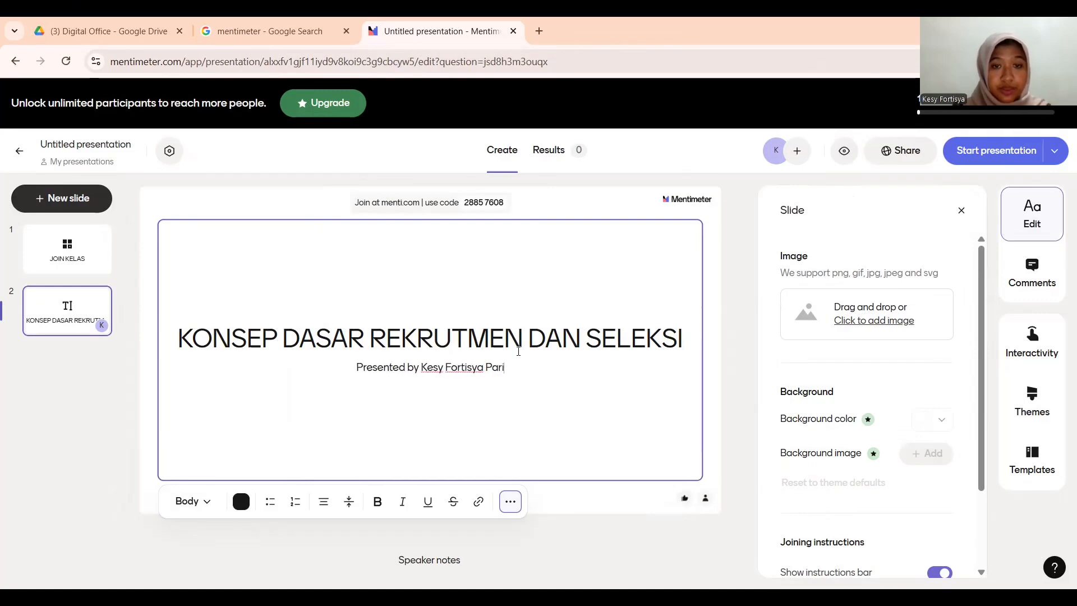
key("Return")
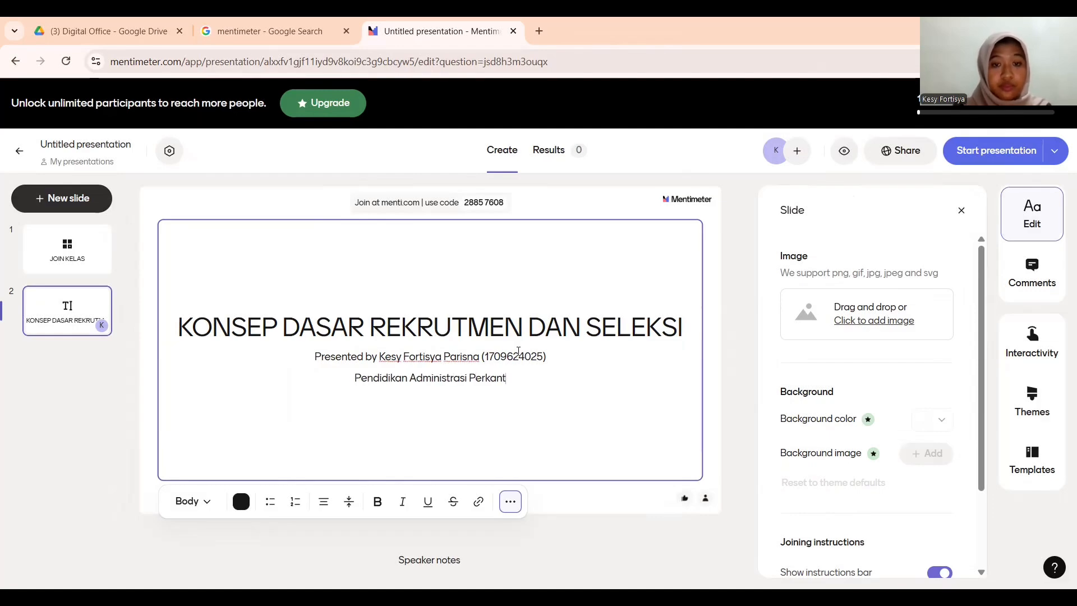
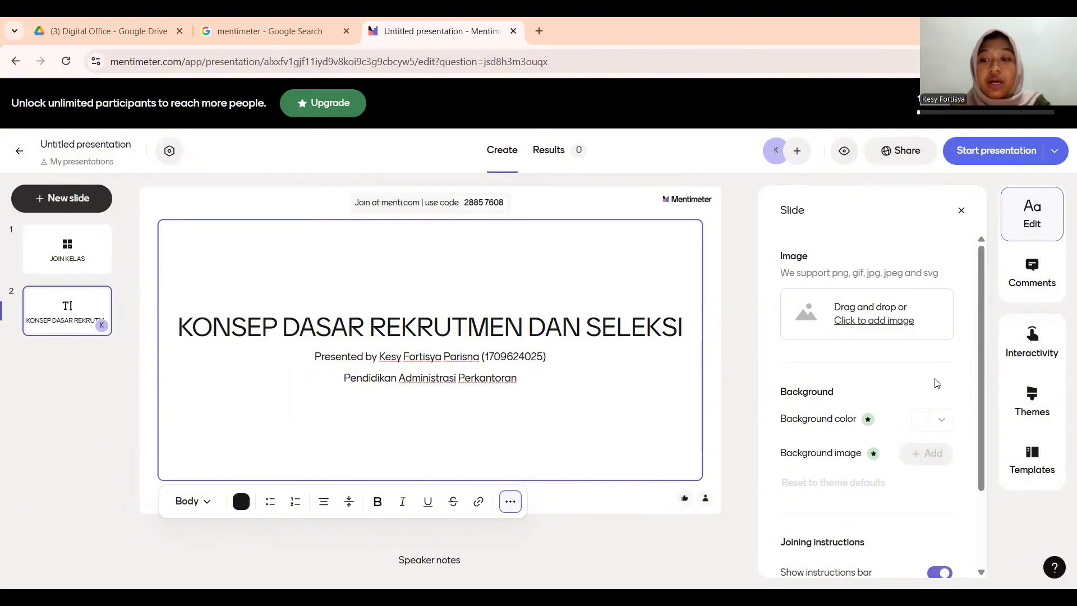
left_click(1020, 414)
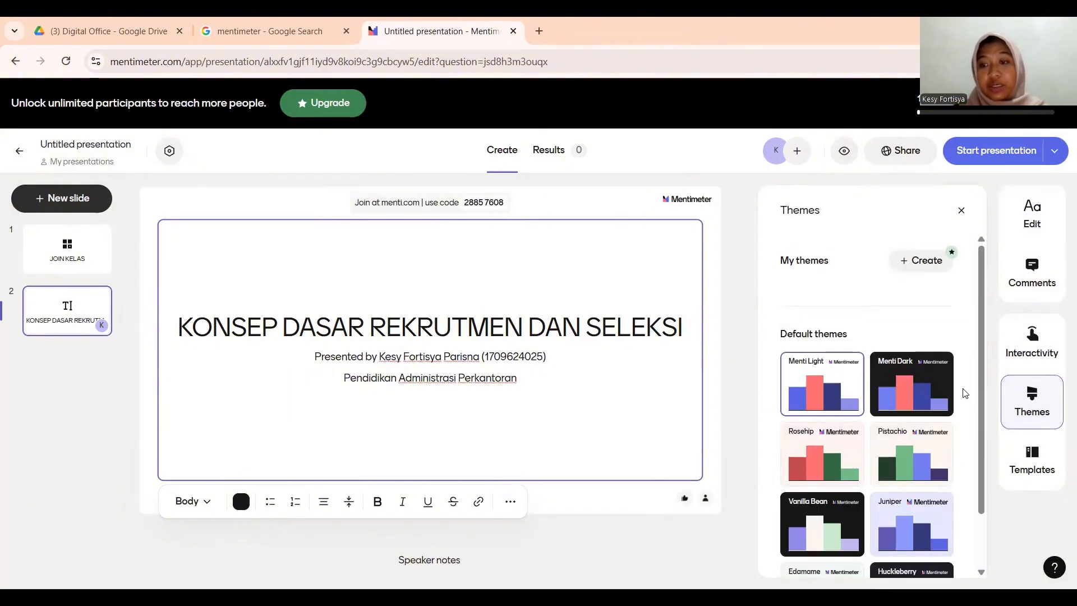
- Apply the Juniper theme to the whole presentation
scroll(883, 470, "down", 1)
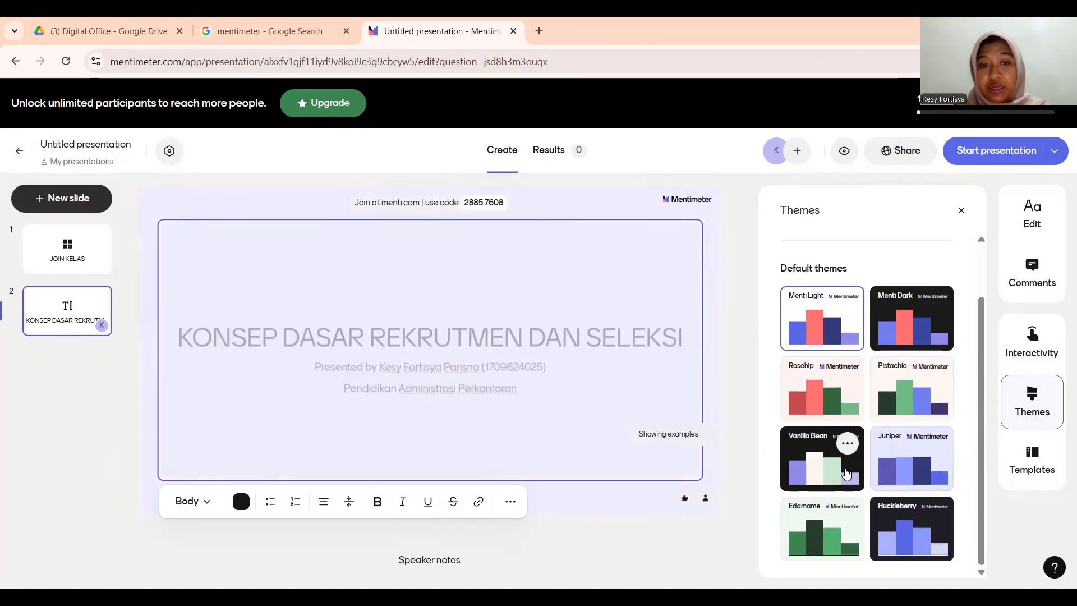
left_click(897, 472)
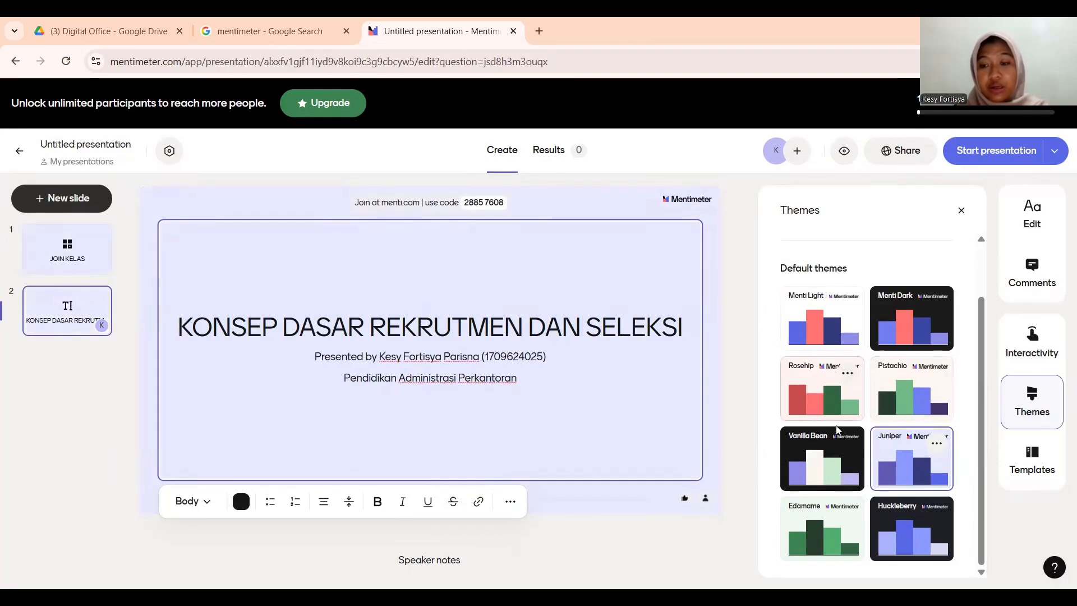
left_click(961, 212)
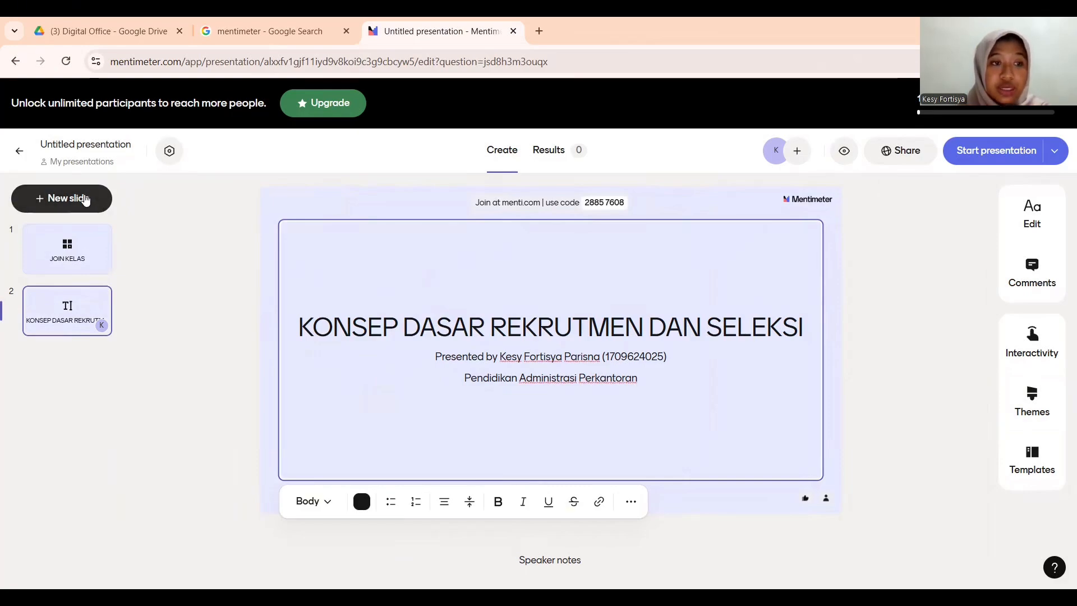
- Add a Multiple Choice slide asking 'Menurut Anda, rekrutmen dan seleksi itu...?'
left_click(145, 200)
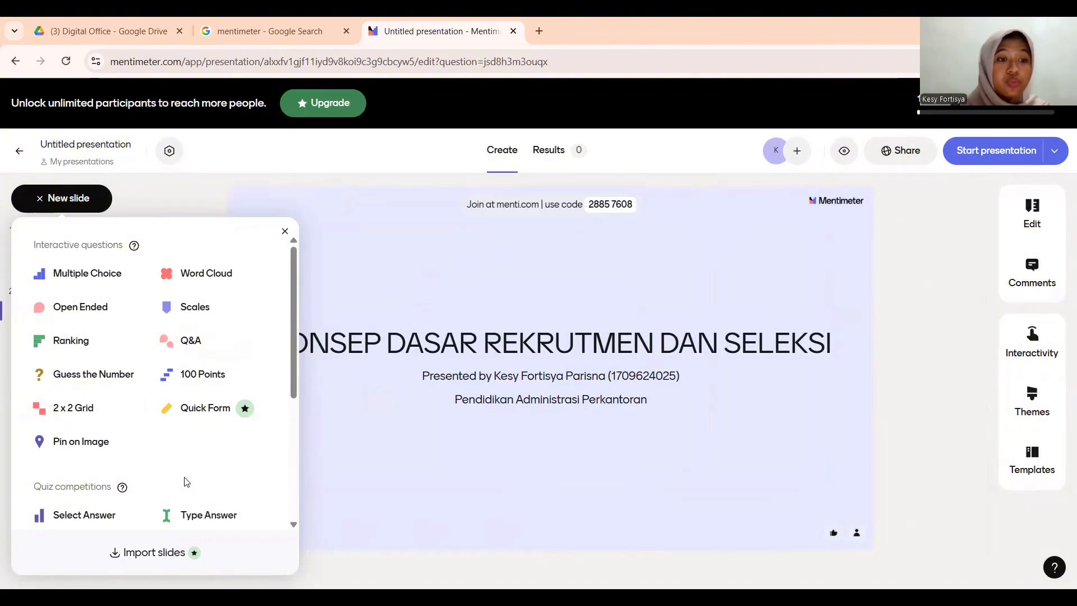
left_click(88, 274)
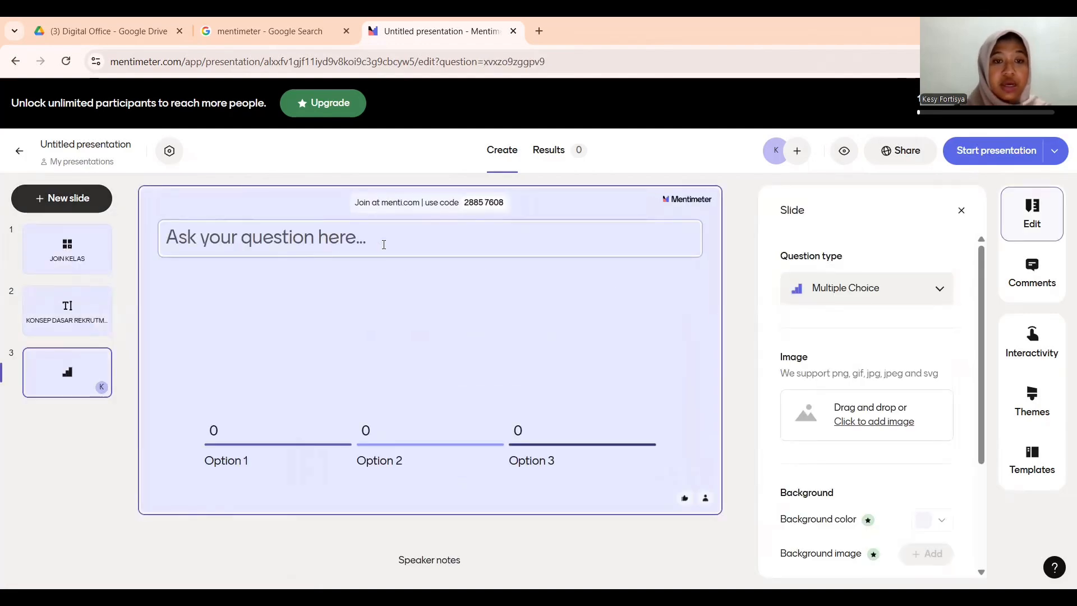
left_click(384, 244)
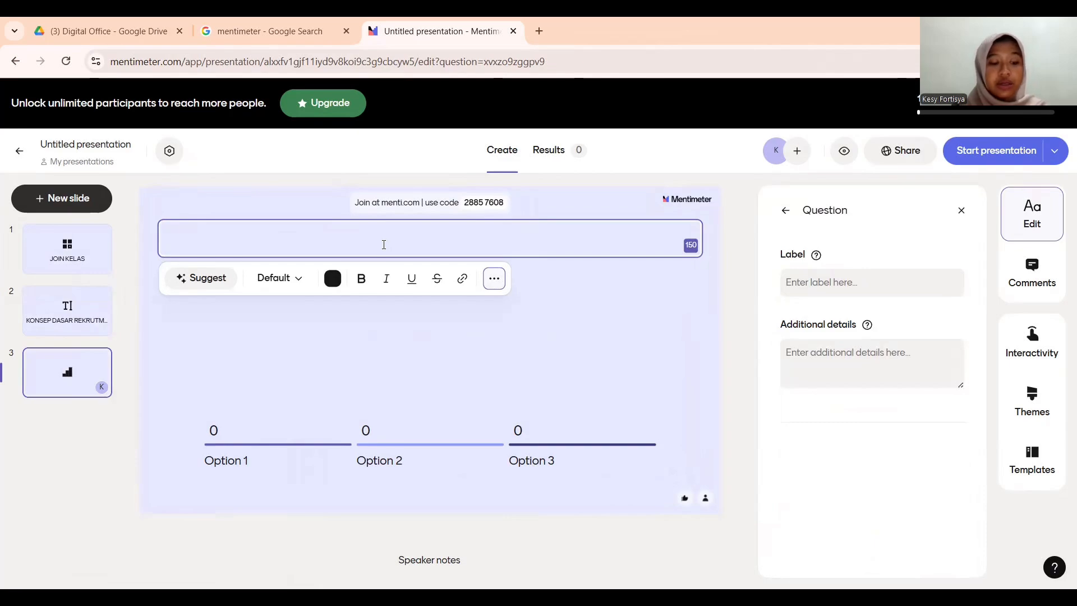
type("Menurut Anda, ")
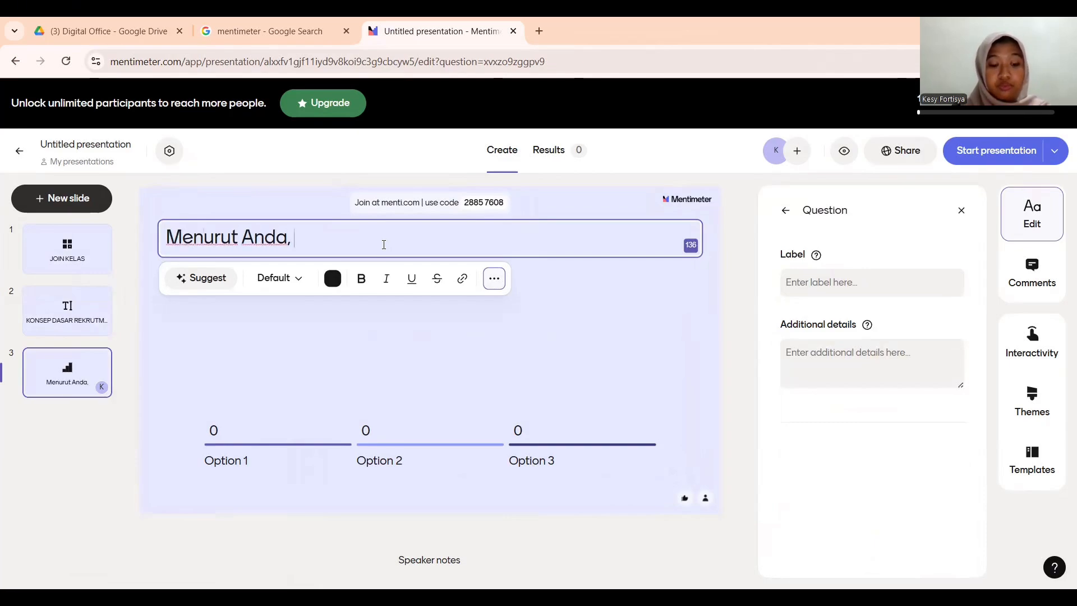
type("rekrutmen dan seleksi itu...?")
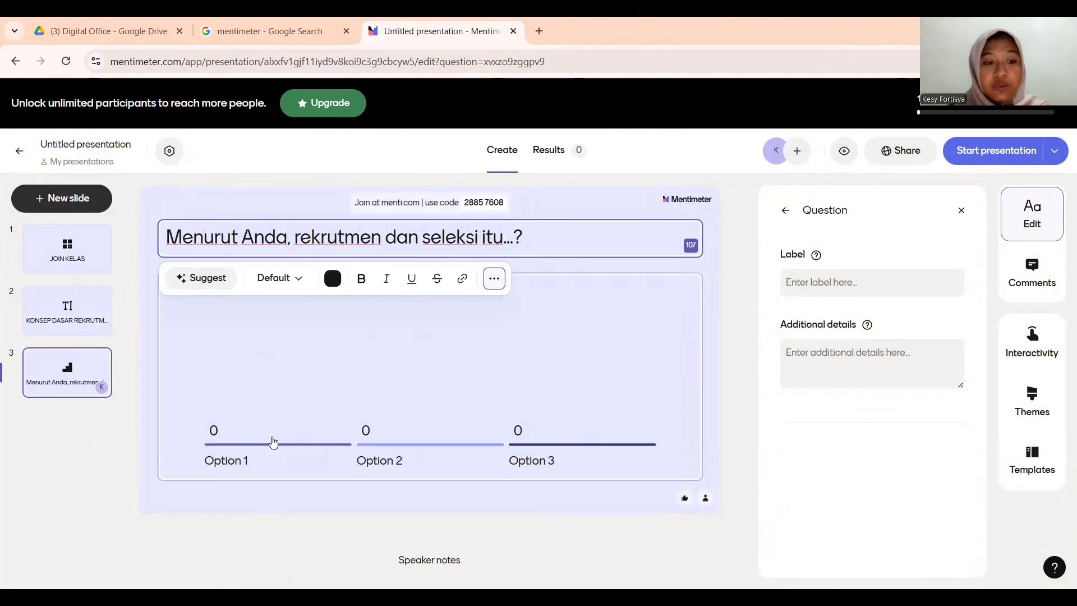
left_click(231, 464)
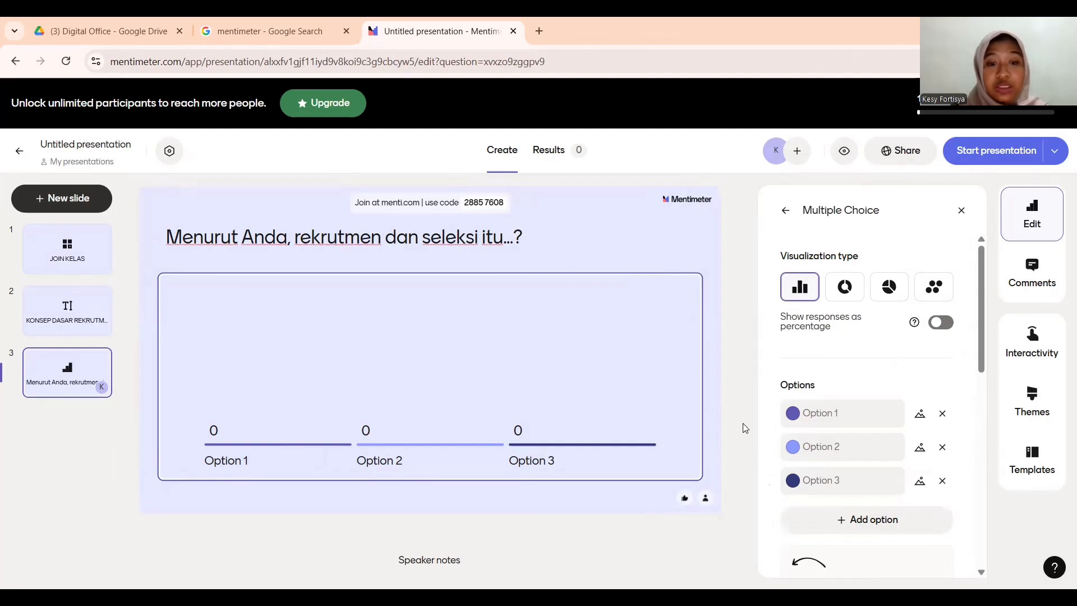
- Drop the third option and set the answers to 'Proses yang sama' and 'Proses yang berbeda'
left_click(944, 482)
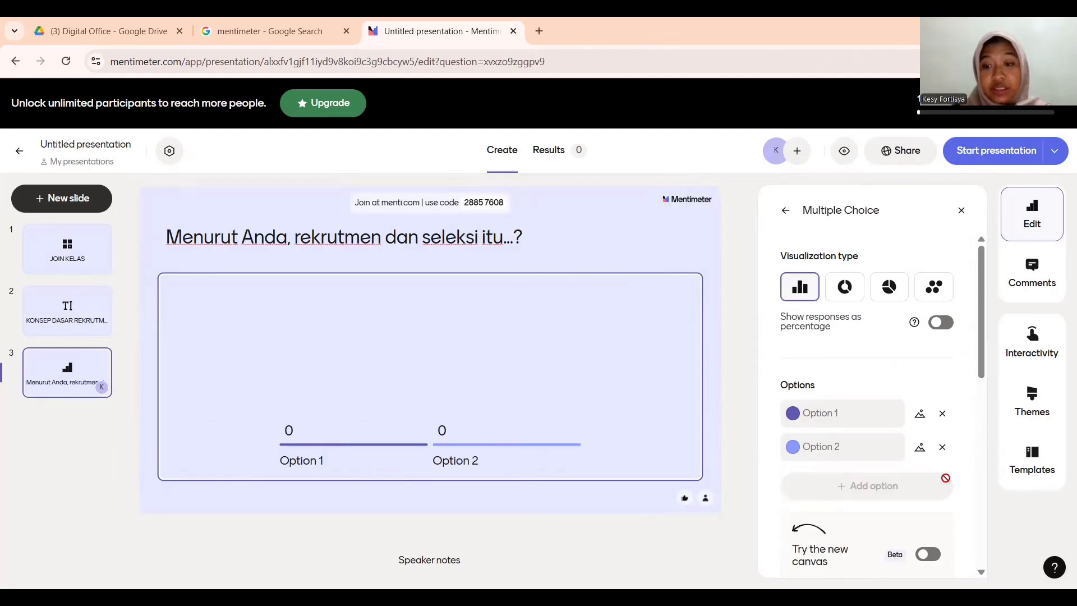
left_click(846, 407)
type("P")
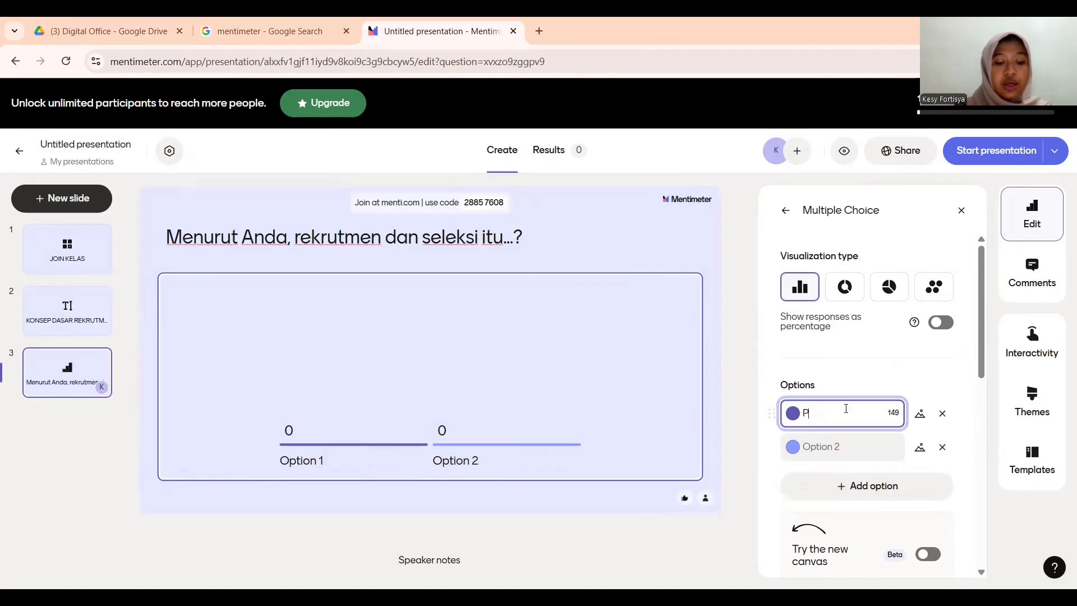
type("roses yang sama")
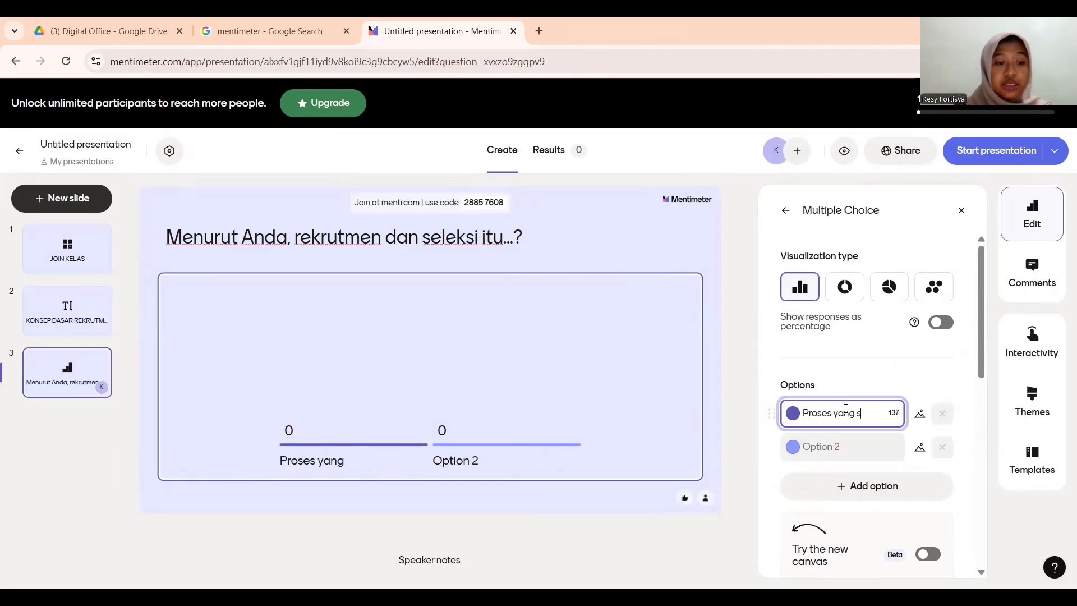
left_click(859, 455)
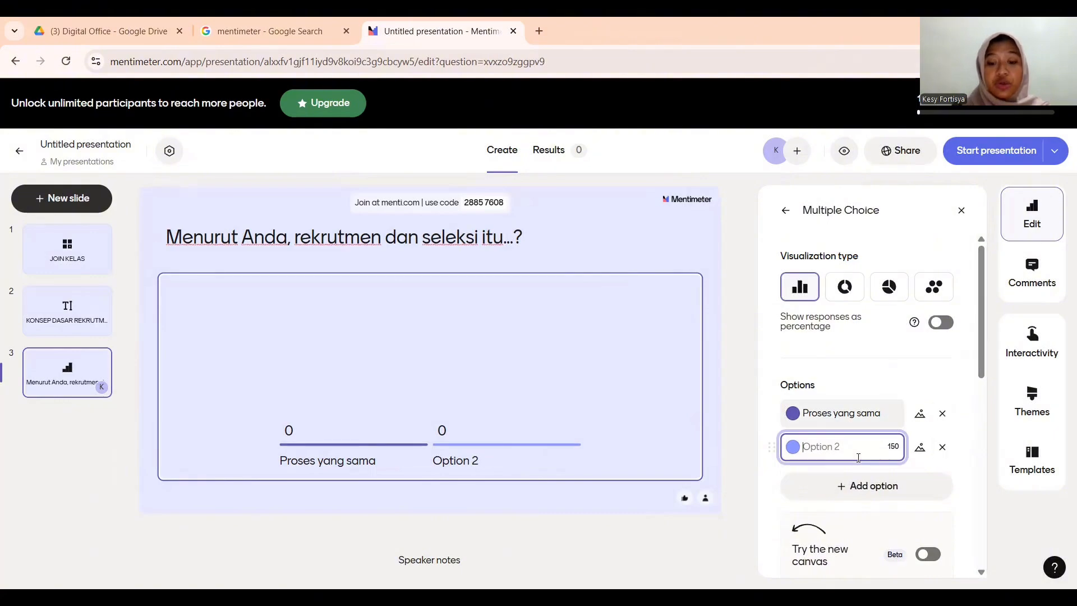
type("Pro")
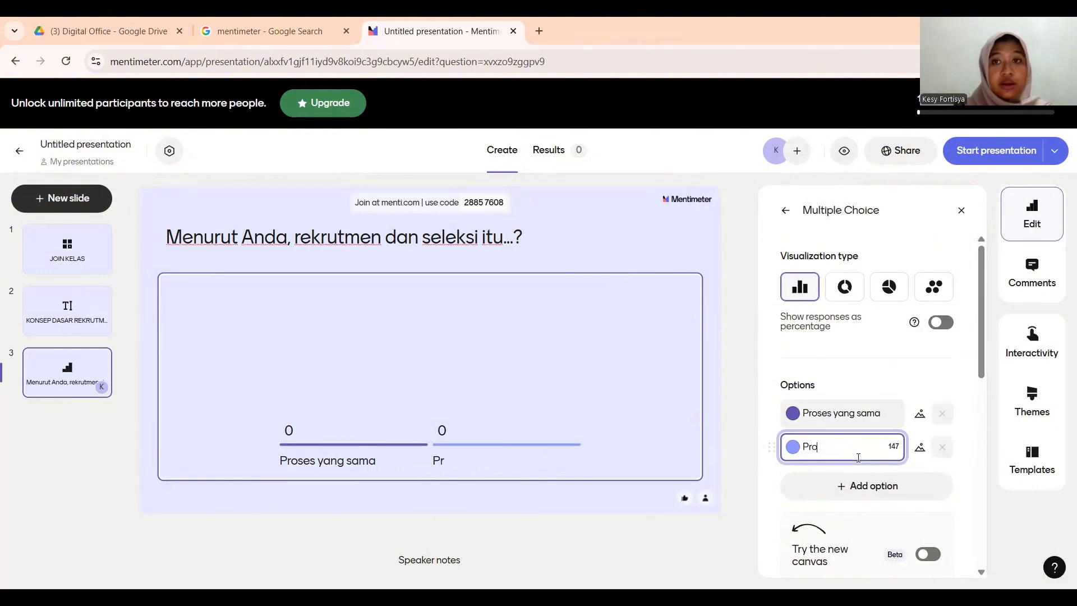
type("ses yang berbeda")
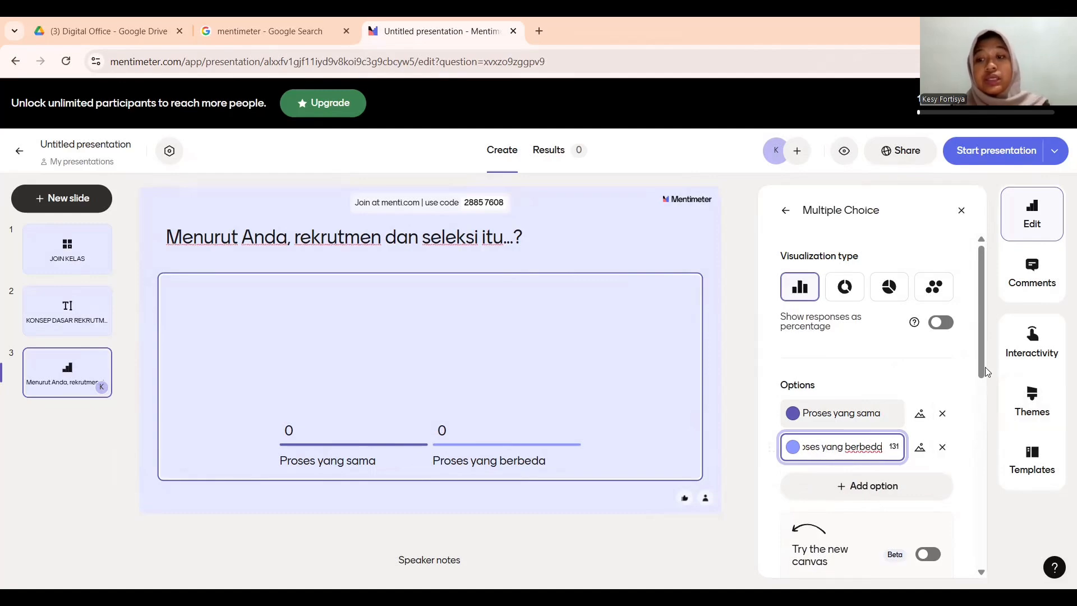
scroll(981, 364, "down", 3)
scroll(983, 359, "up", 2)
key("BackSpace")
type("a")
scroll(983, 391, "down", 3)
scroll(983, 392, "up", 3)
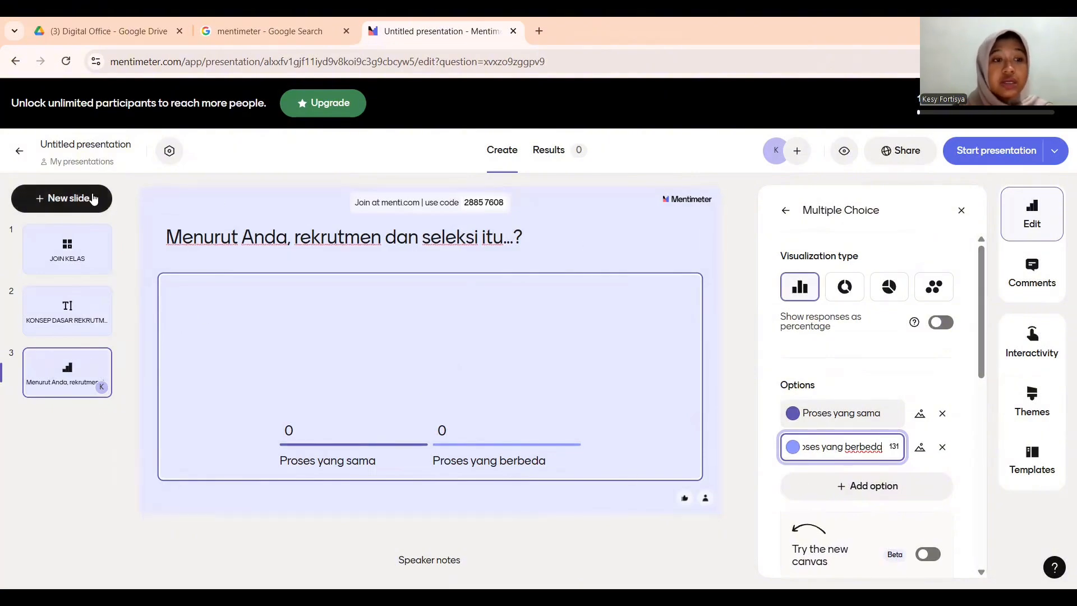
- Add a text slide titled 'Definisi Rekrutmen dan Seleksi'
left_click(94, 198)
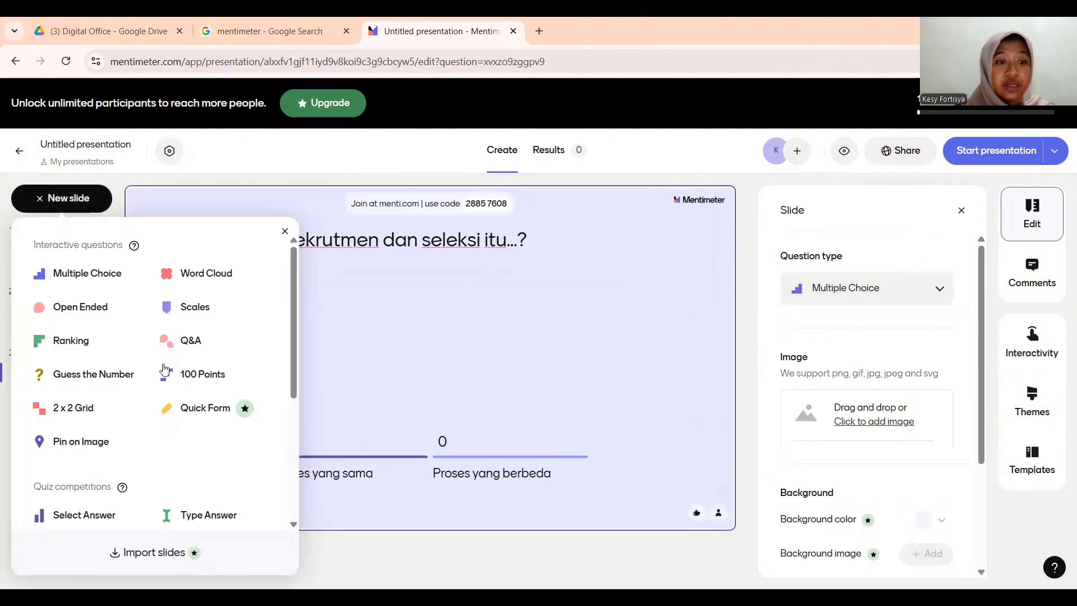
scroll(164, 392, "down", 4)
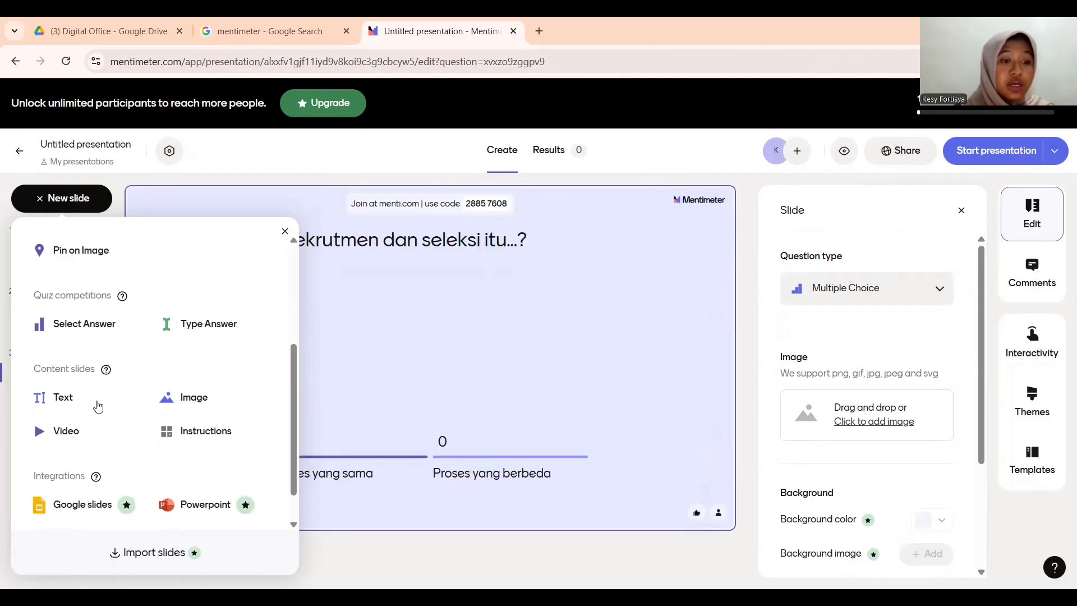
left_click(56, 399)
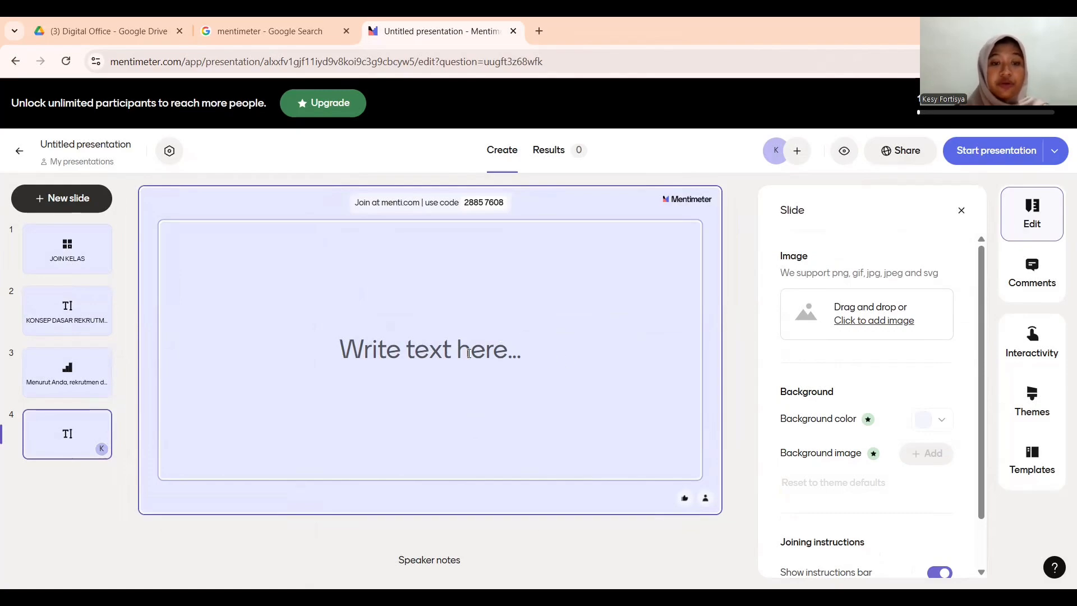
left_click(469, 353)
type("Defi")
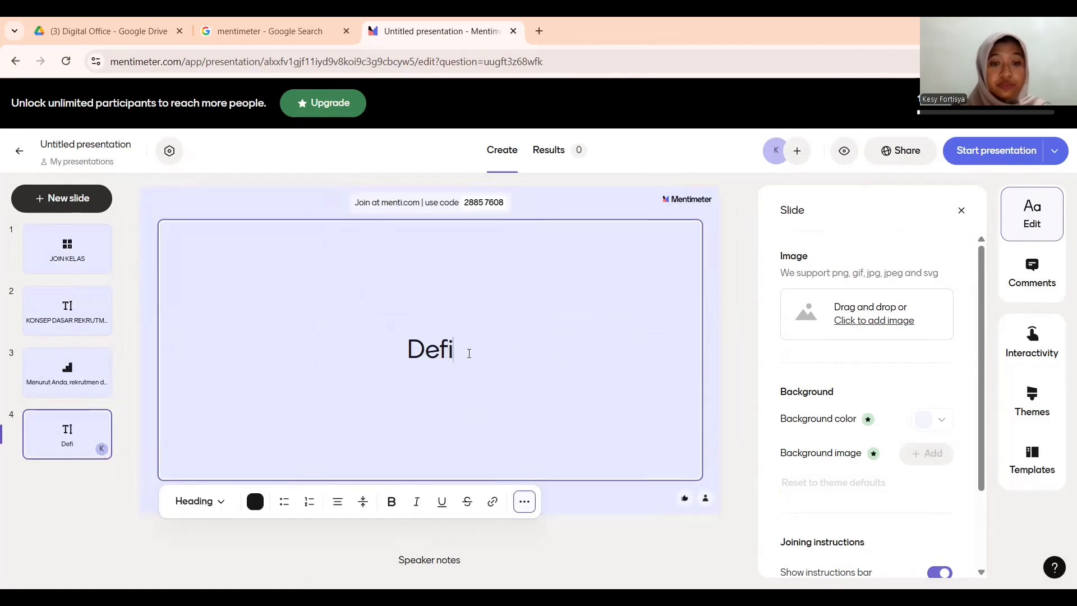
type("nisi Rekrutmen dan Seleksi")
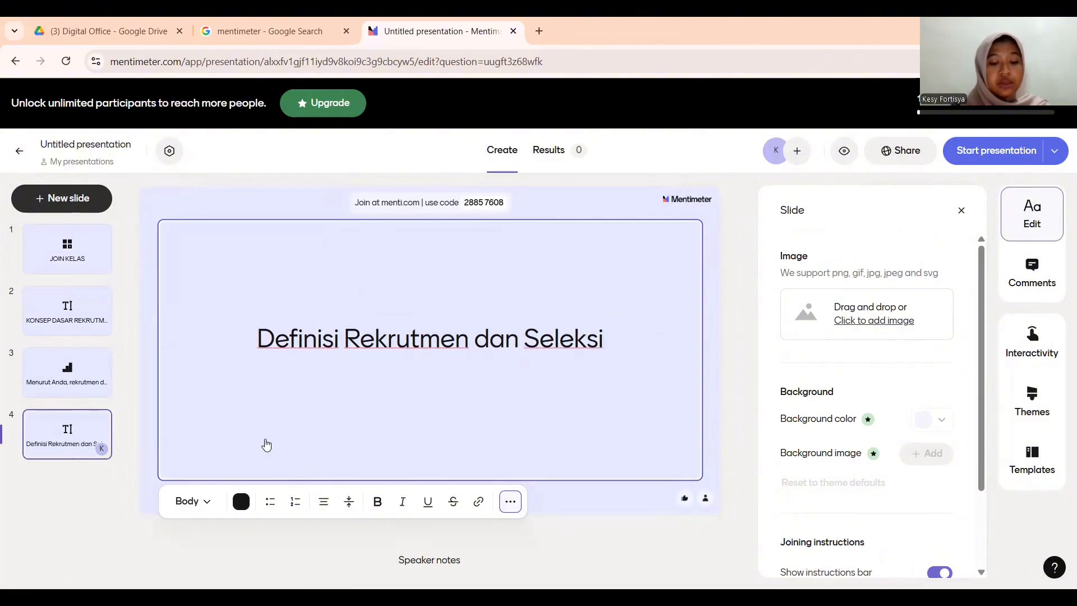
- Add body-style bullets defining Rekrutmen and Seleksi below the title
left_click(273, 504)
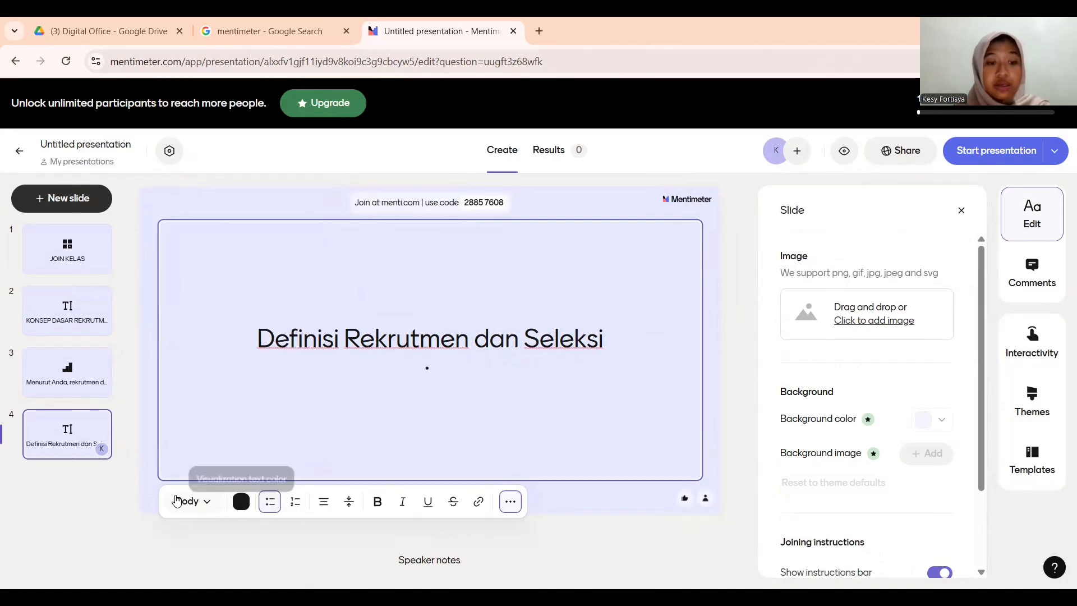
left_click(207, 501)
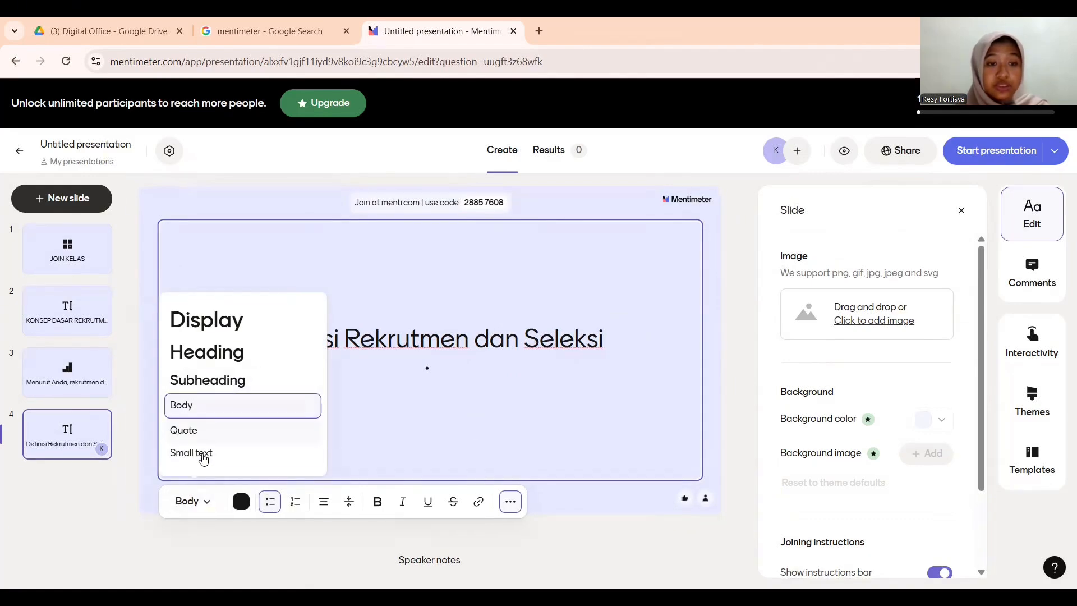
left_click(218, 411)
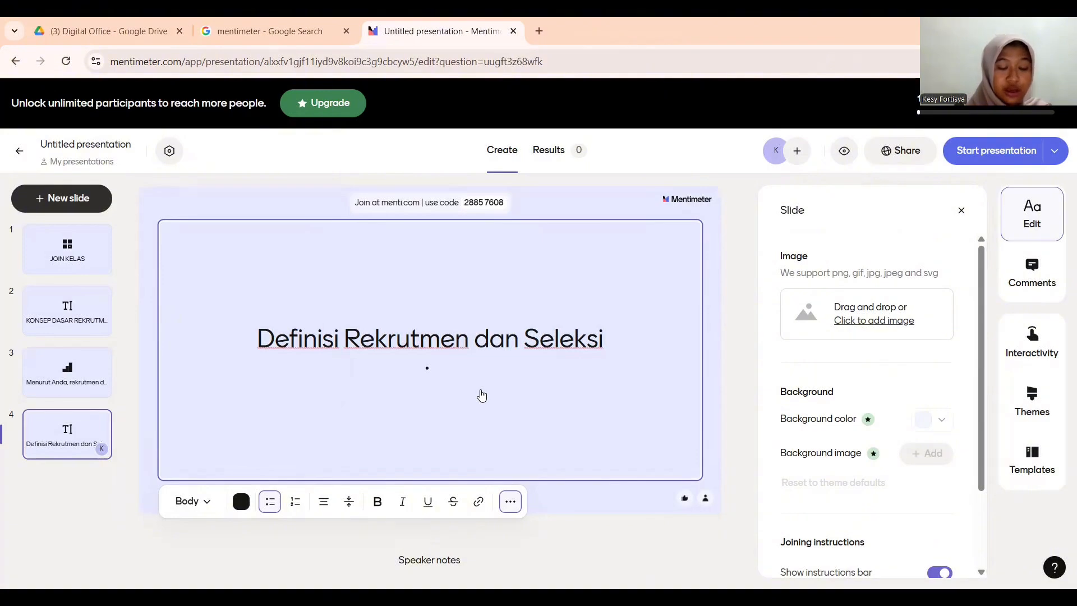
type("Rekrutm")
key("BackSpace")
key("BackSpace")
key("BackSpace")
type("rutmen adalah proses menarik sebanyak mungkin kandidat yang memiliki kualifikasi sesuai kebutuhan organisasi.")
key("Return")
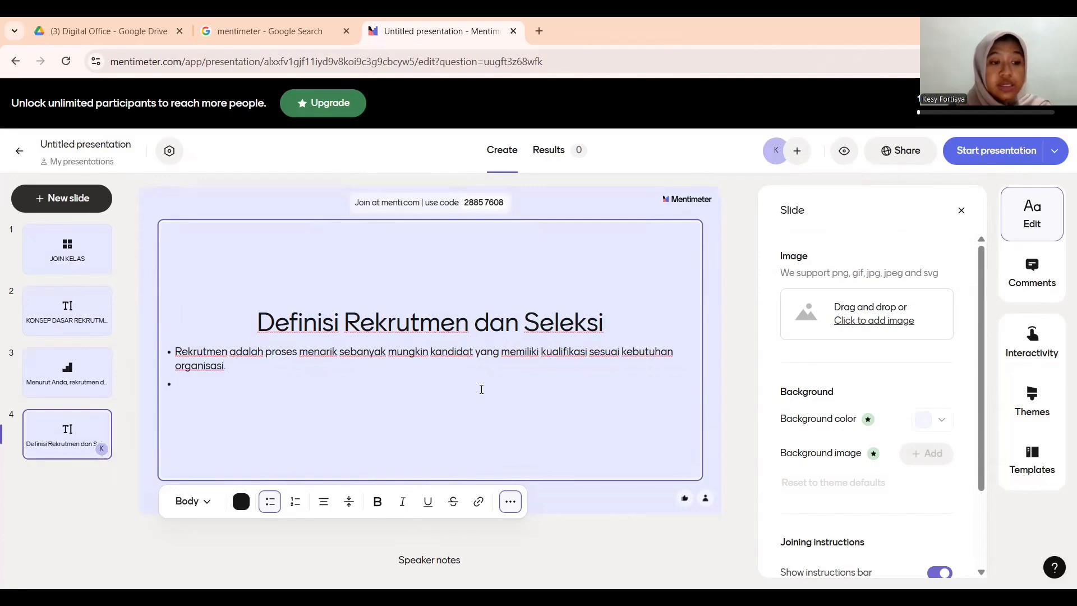
type("Seleksi adalah prosses menilai dan memilih kandidat terbaik dari pelamar yang sudah masuk ke organisasi")
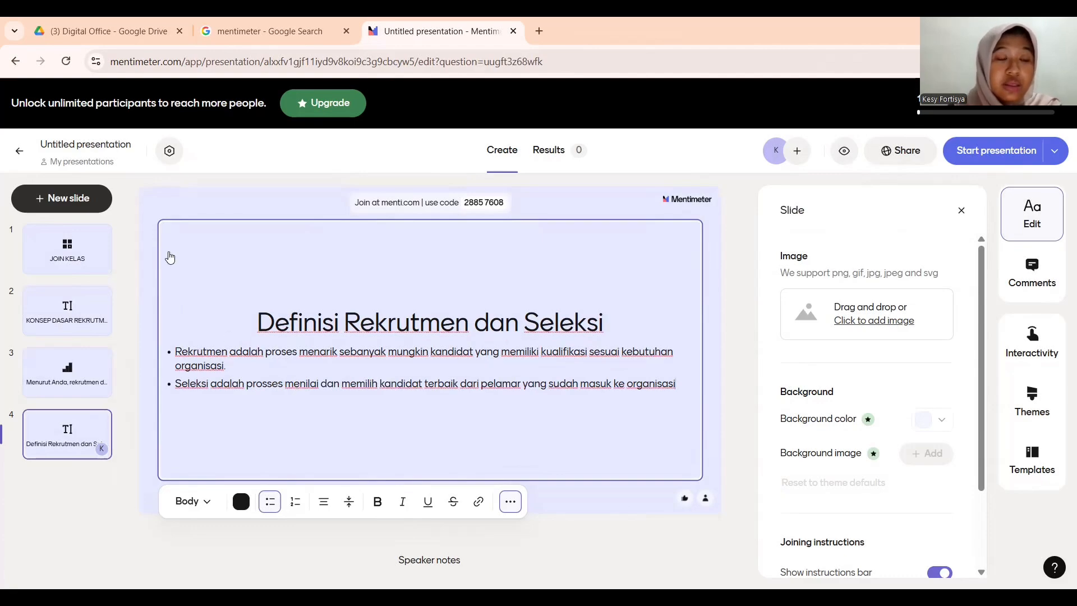
- Add a blank Multiple Choice slide after the definitions slide
left_click(84, 208)
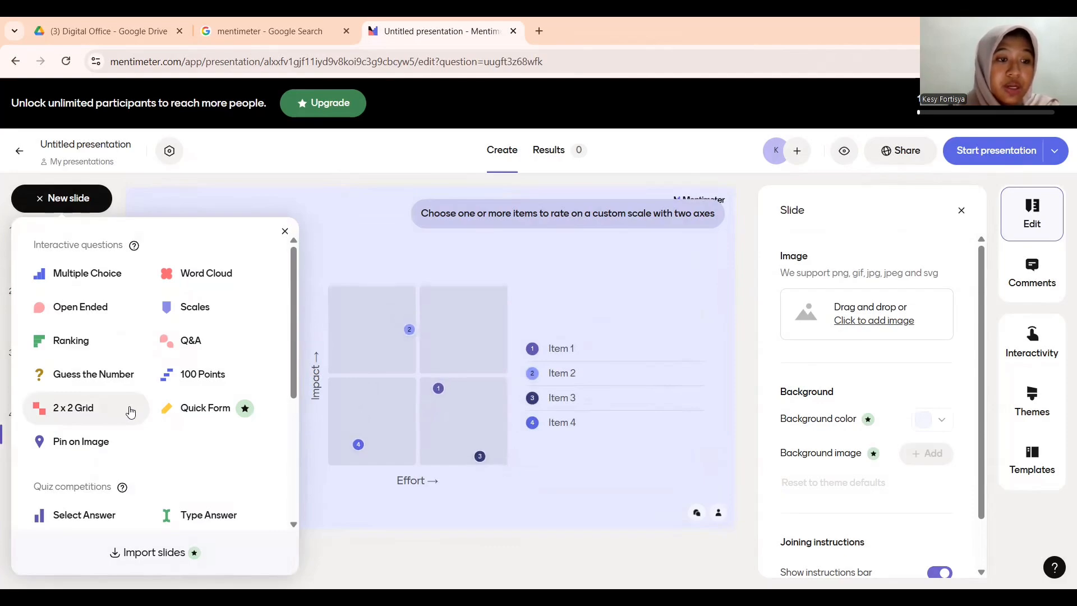
left_click_drag(83, 280, 82, 275)
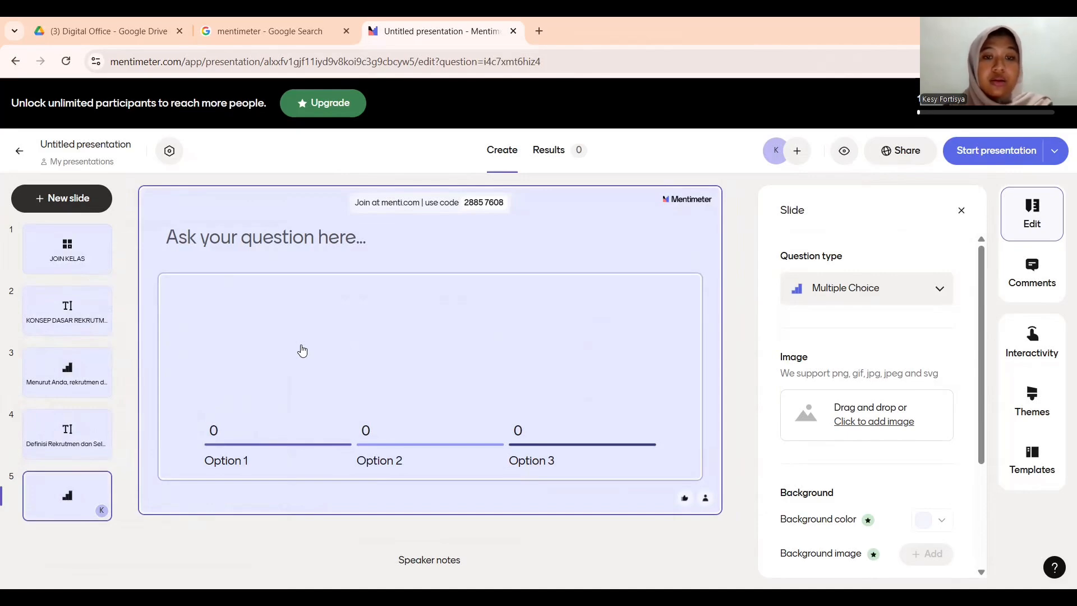
- Ask 'Tahap manakah yang termasuk proses seleksi?' with Mengumumkan lowongan, Wawancara kerja and Menarik pelamar
left_click(287, 233)
type("Tahap manakah yang termasuk proses seleksi?")
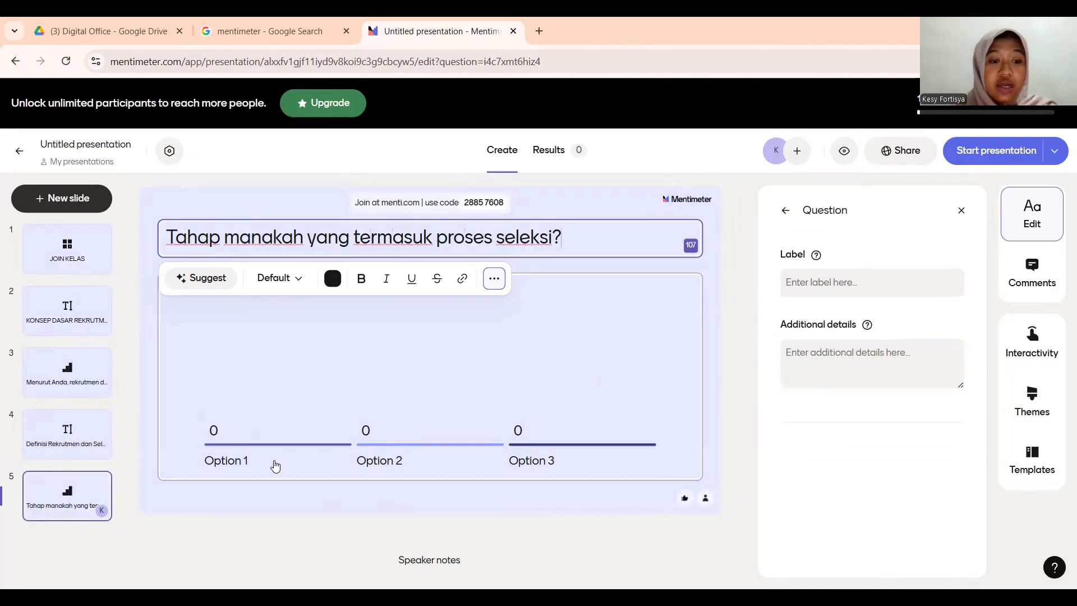
left_click(241, 449)
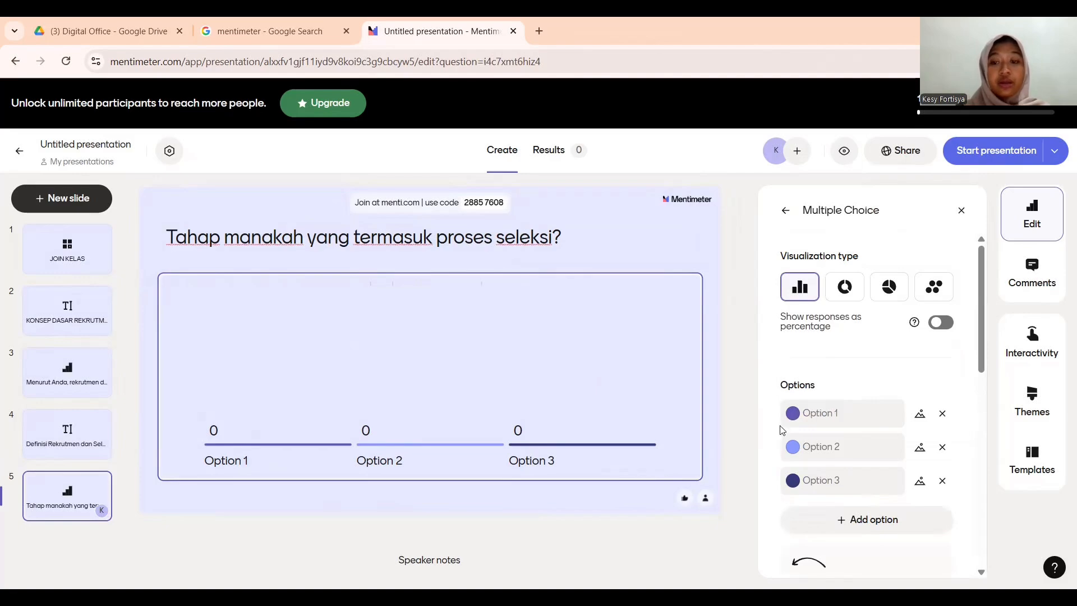
left_click(853, 415)
left_click(854, 415)
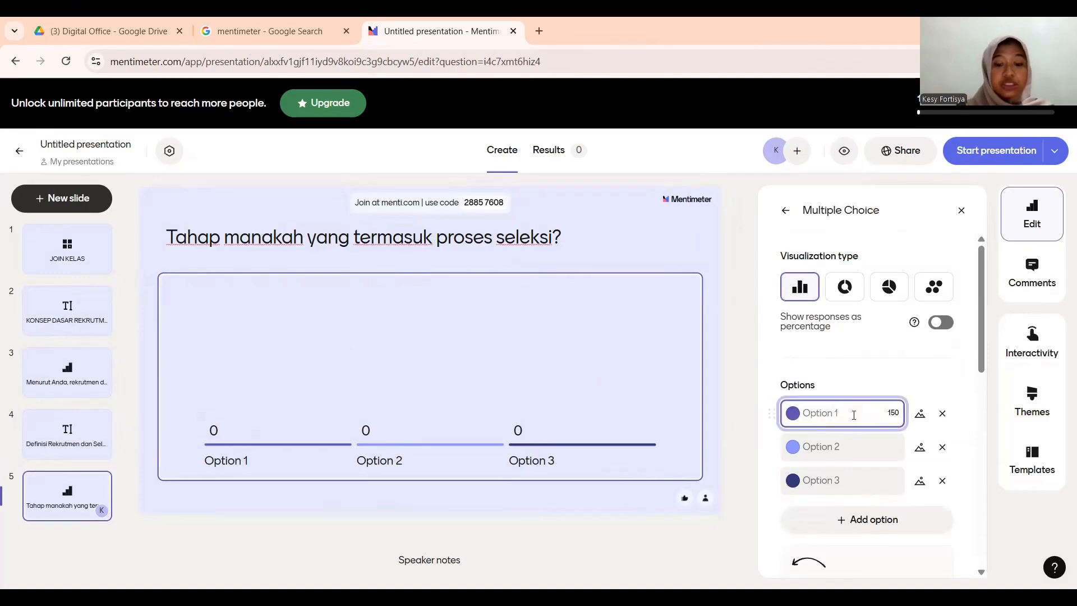
type("Mengumumkan lowongan")
key("Tab")
type("Wawancara kerja")
key("Tab")
type("Menarik pelamar")
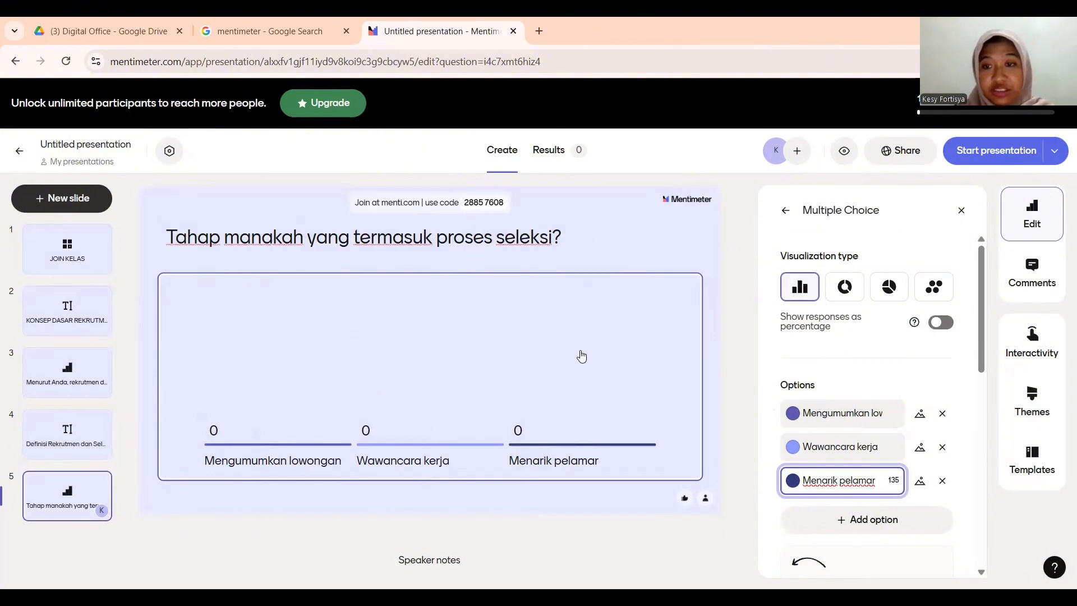
- Toggle Show responses as percentage on and back off
left_click(942, 324)
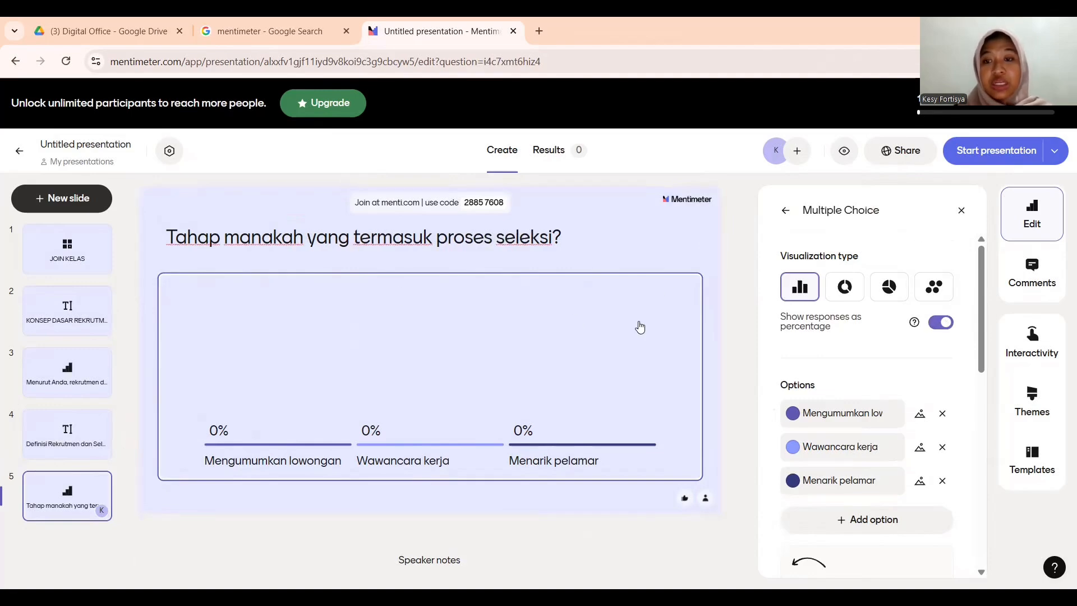
left_click(943, 324)
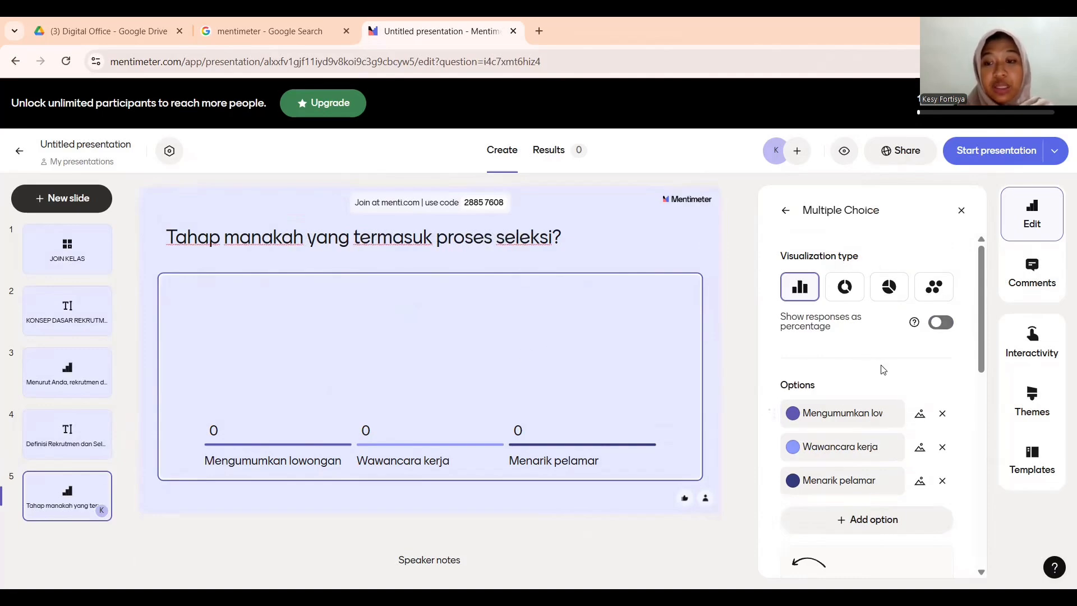
scroll(883, 369, "down", 6)
scroll(882, 369, "up", 6)
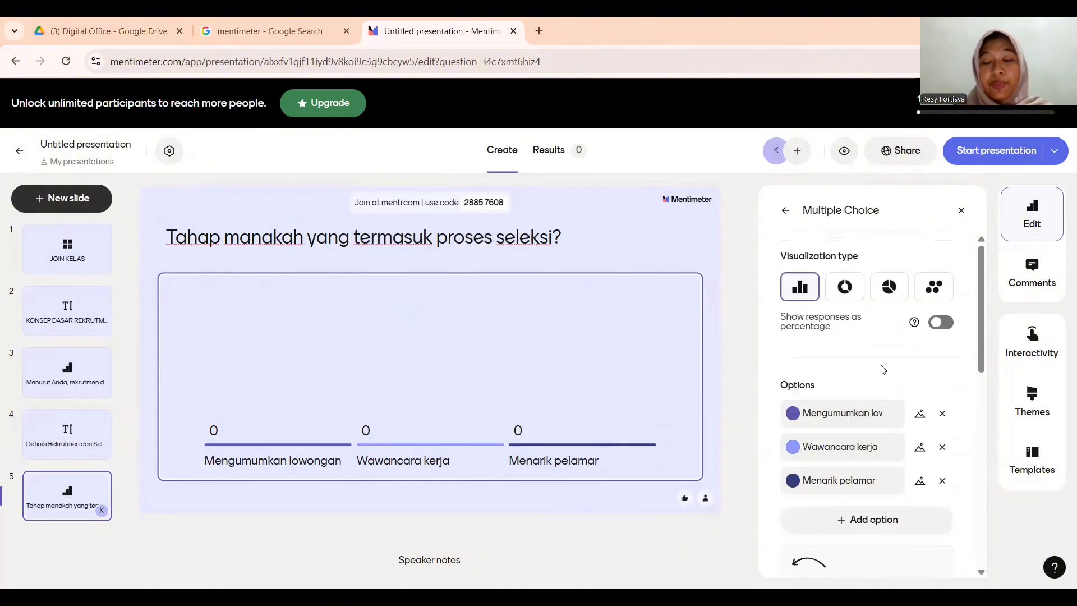
- Create a sixth slide as a Word Cloud asking 'Satu kata yang menurut Anda penting dalam memilih karyawan'
left_click(79, 200)
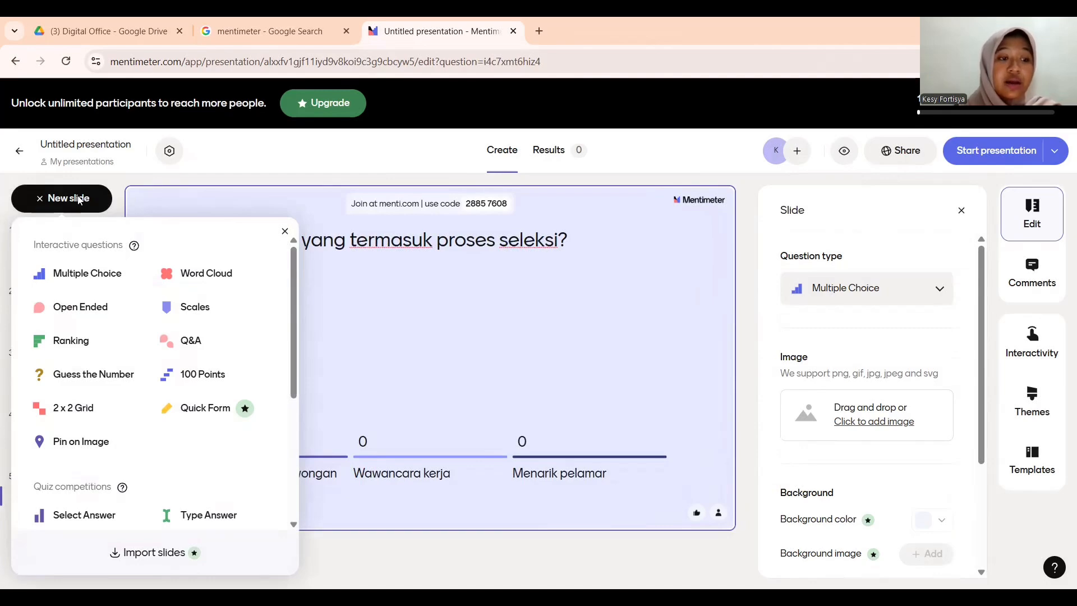
left_click(200, 281)
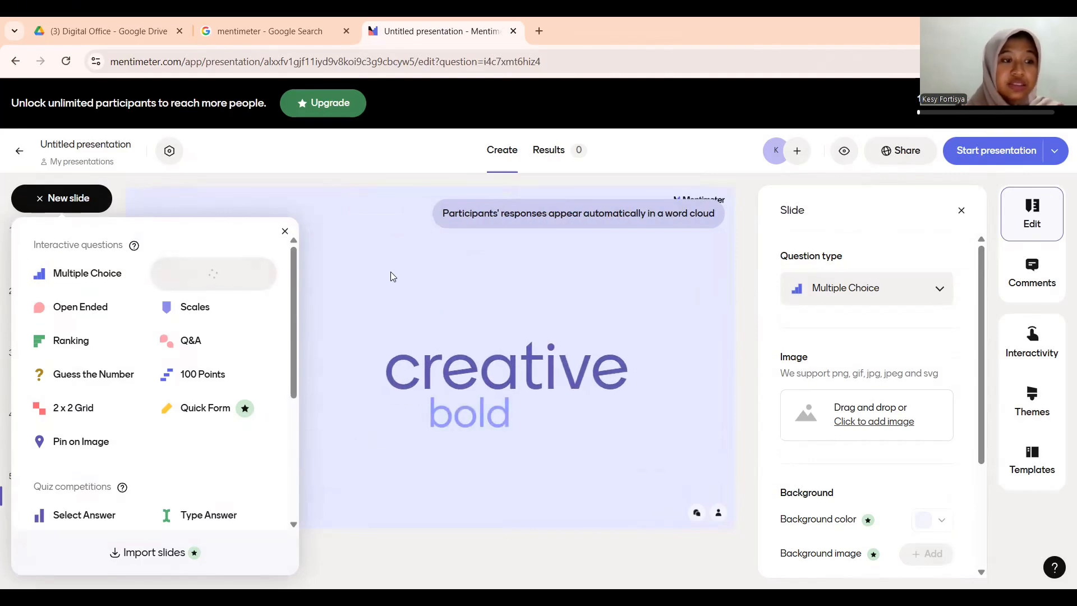
type("Satu kata yang menurut Anda ")
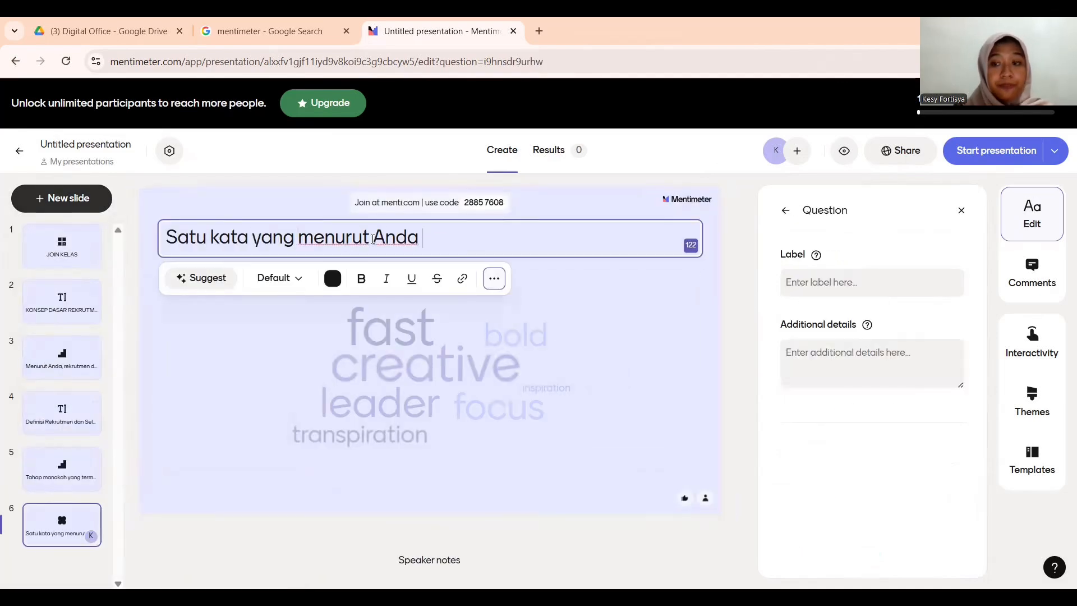
type("penting dalam memilih karyawan")
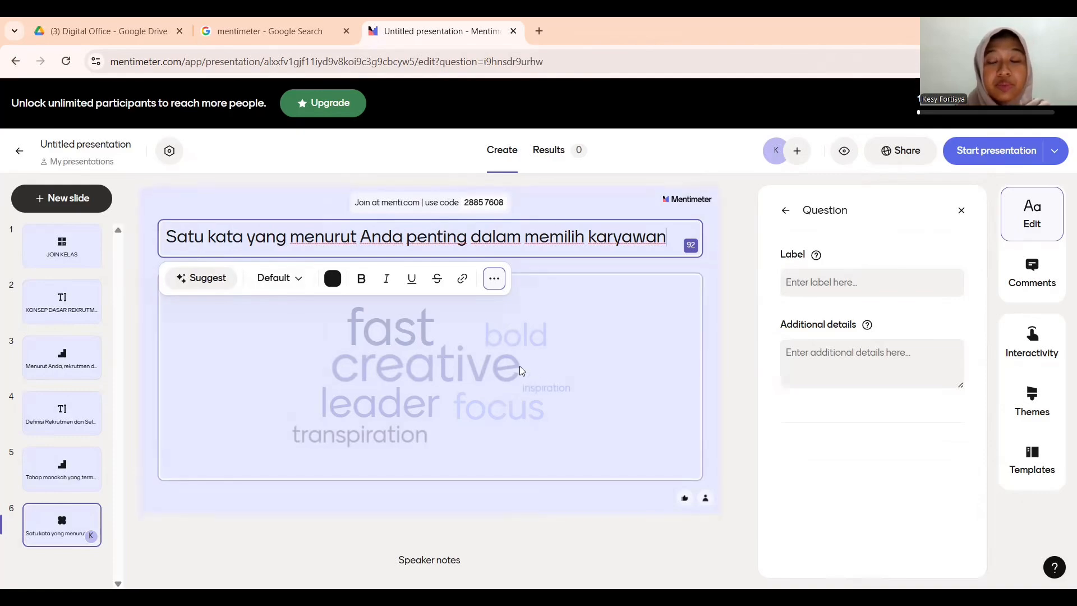
left_click(437, 337)
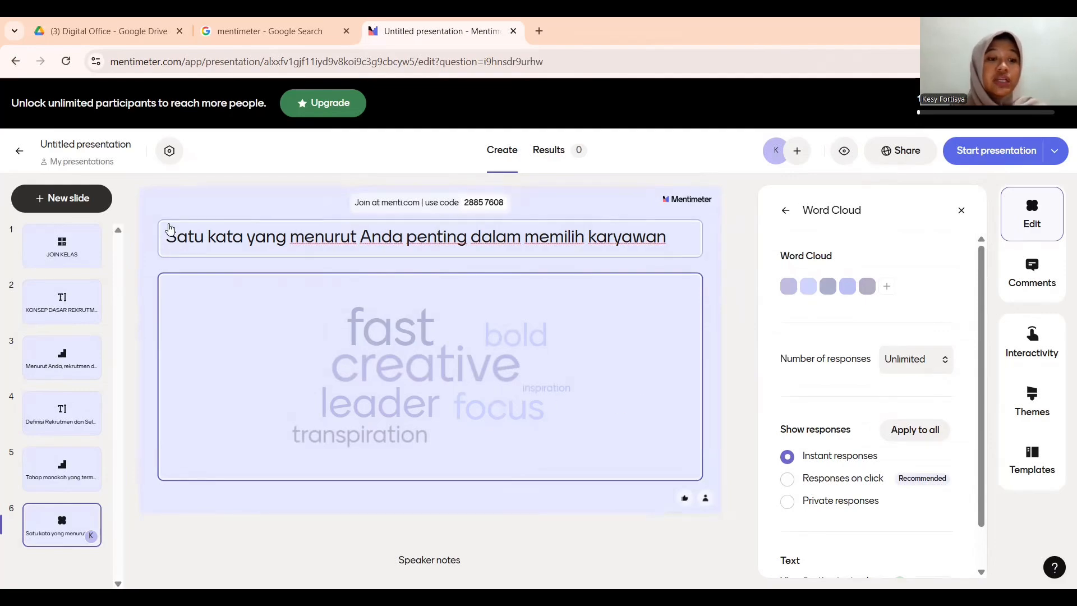
- Create an Open Ended slide asking 'Bagaimana cara terbaik menilai passion kandidat dalam proses seleksi?'
left_click(77, 199)
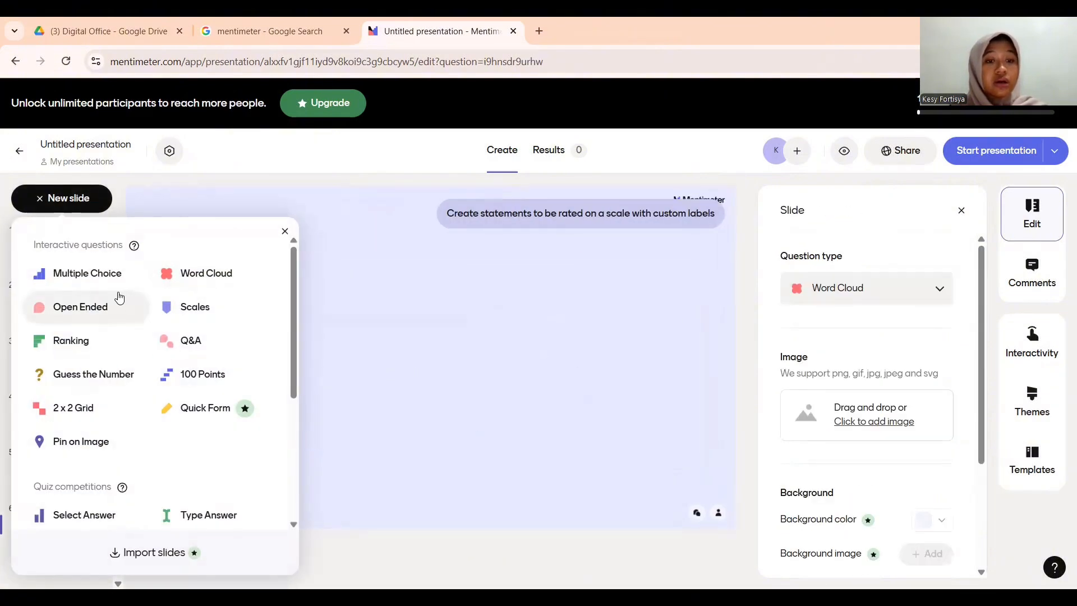
left_click(109, 317)
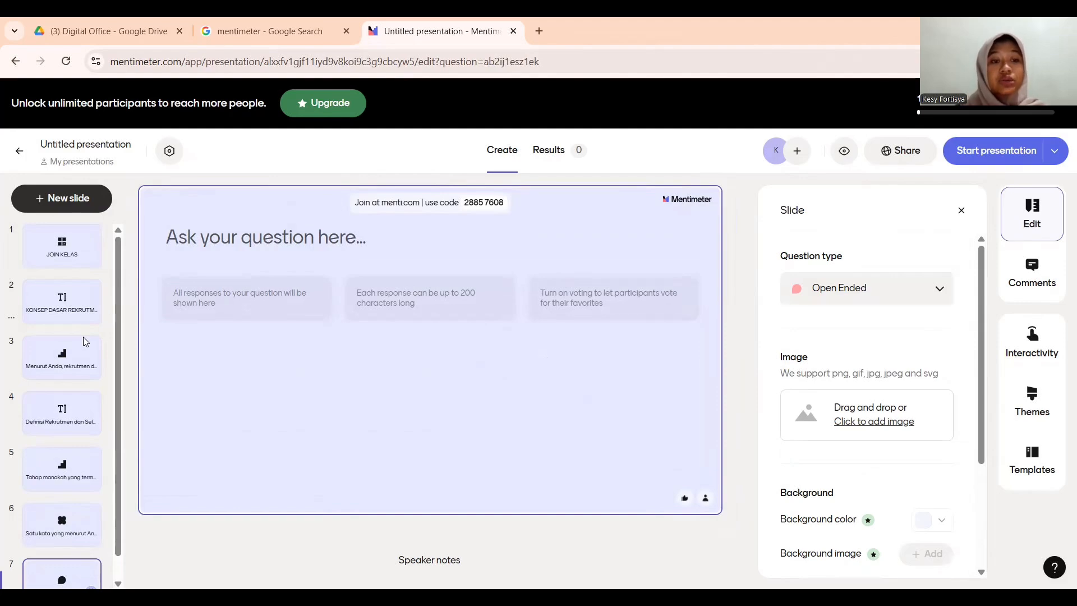
left_click(316, 248)
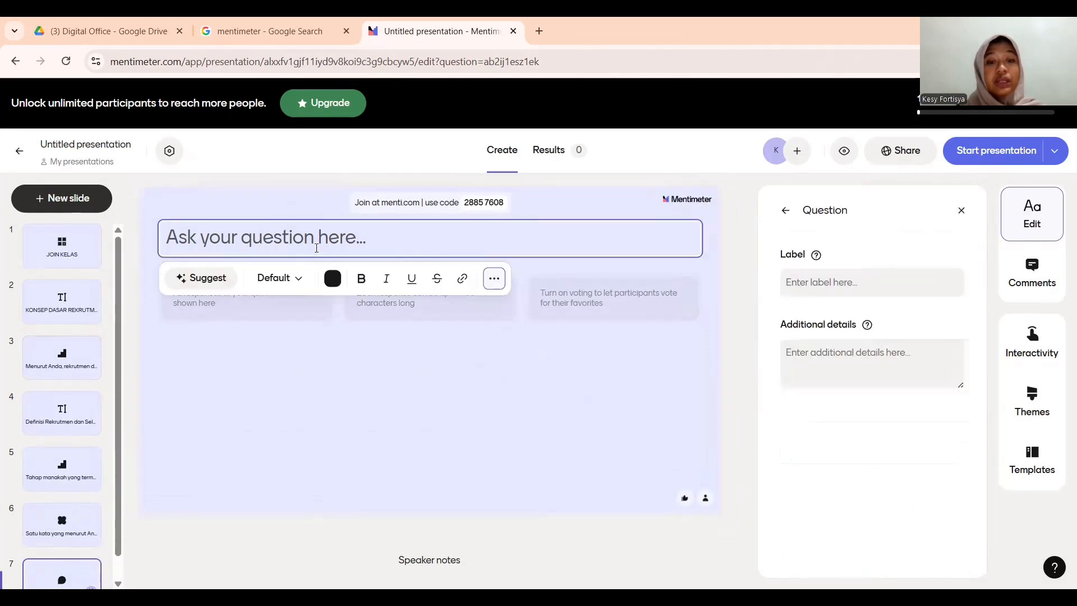
type("Bagaimana cara terbaik menilai passion kandidat dalam proses seleksi?")
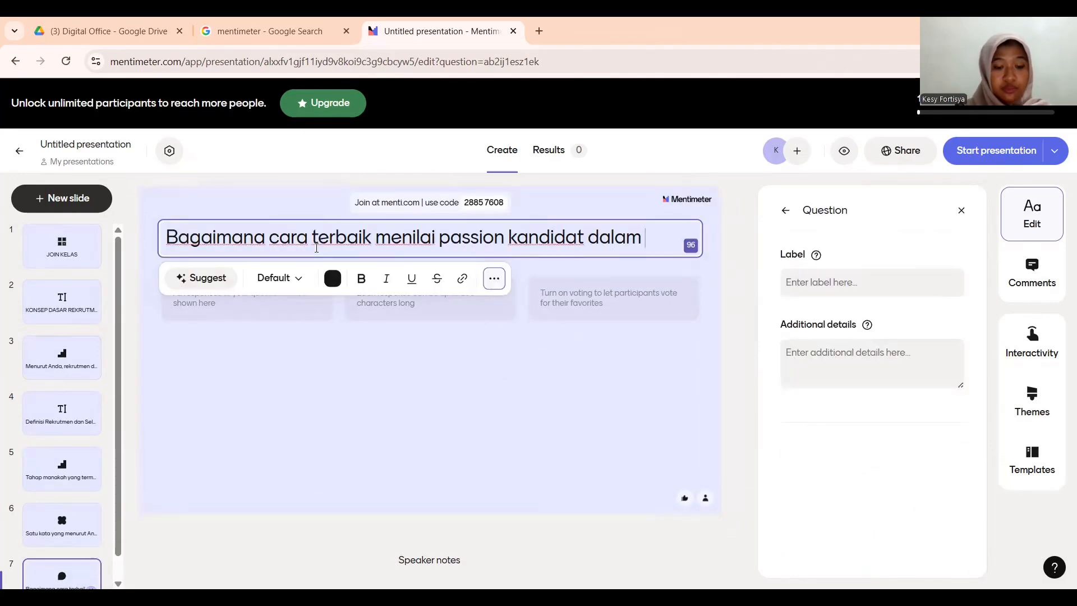
left_click(543, 360)
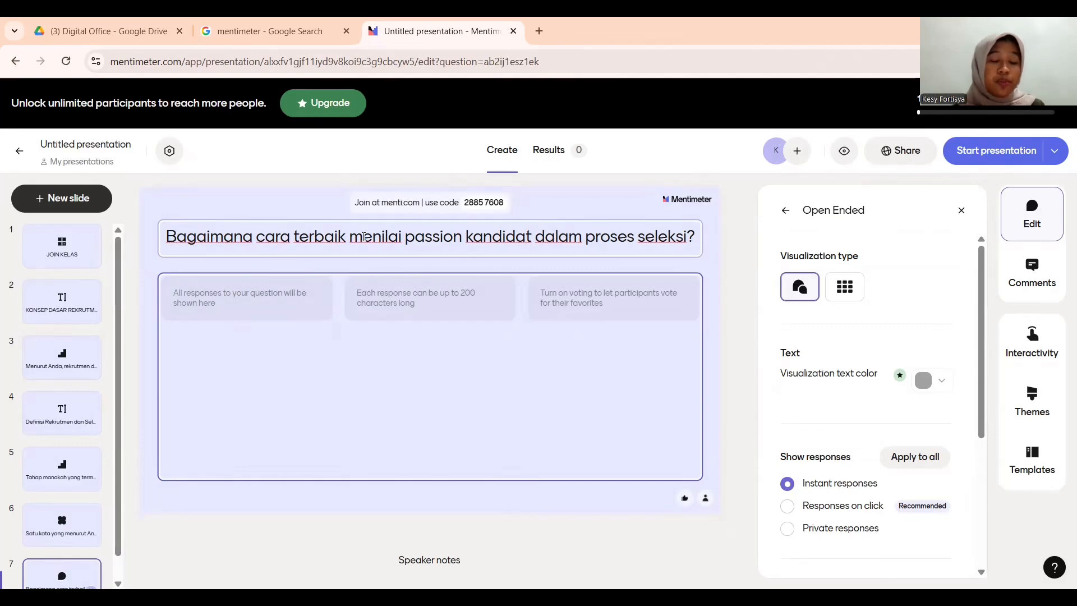
- Add a Multiple Choice slide asking 'Perbedaan utama antara rekrutmen dan seleksi adalah...'
left_click(88, 203)
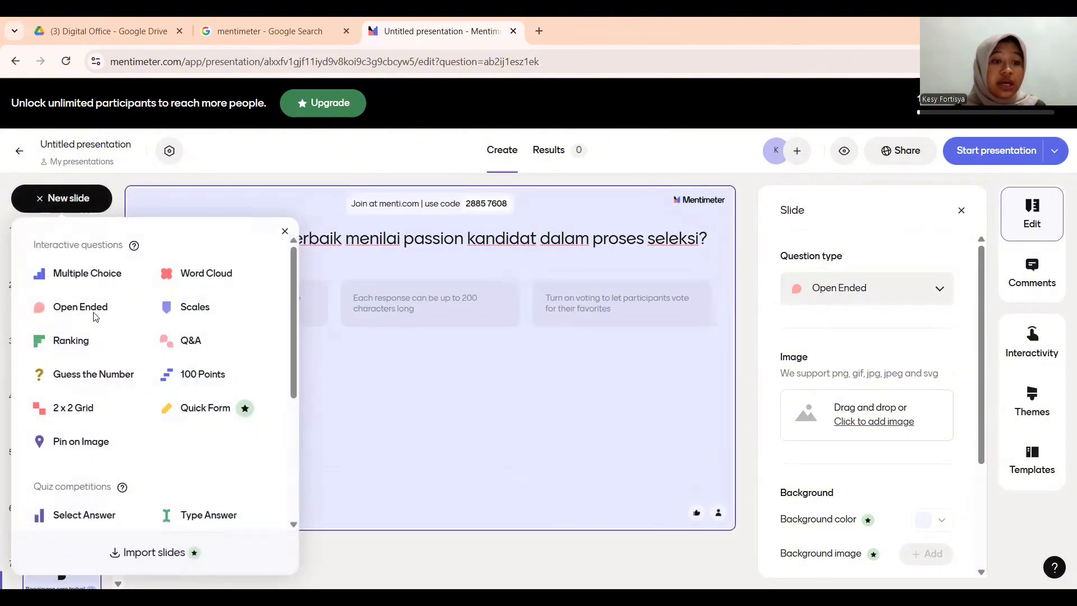
left_click(96, 286)
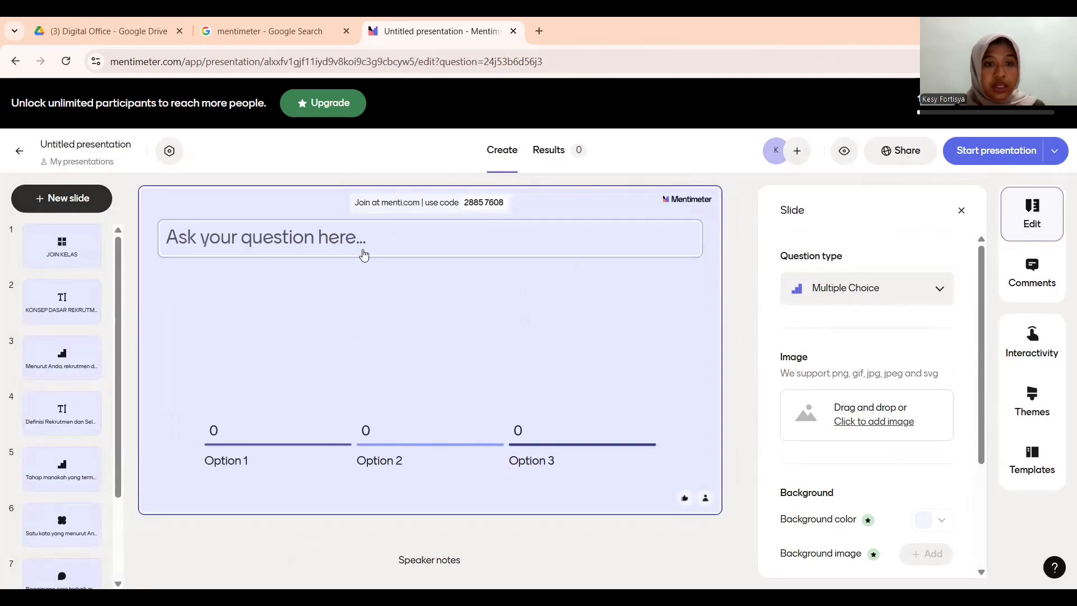
left_click(364, 247)
type("Perbedaan utama antara rekrutmen dan seleksi adalah...")
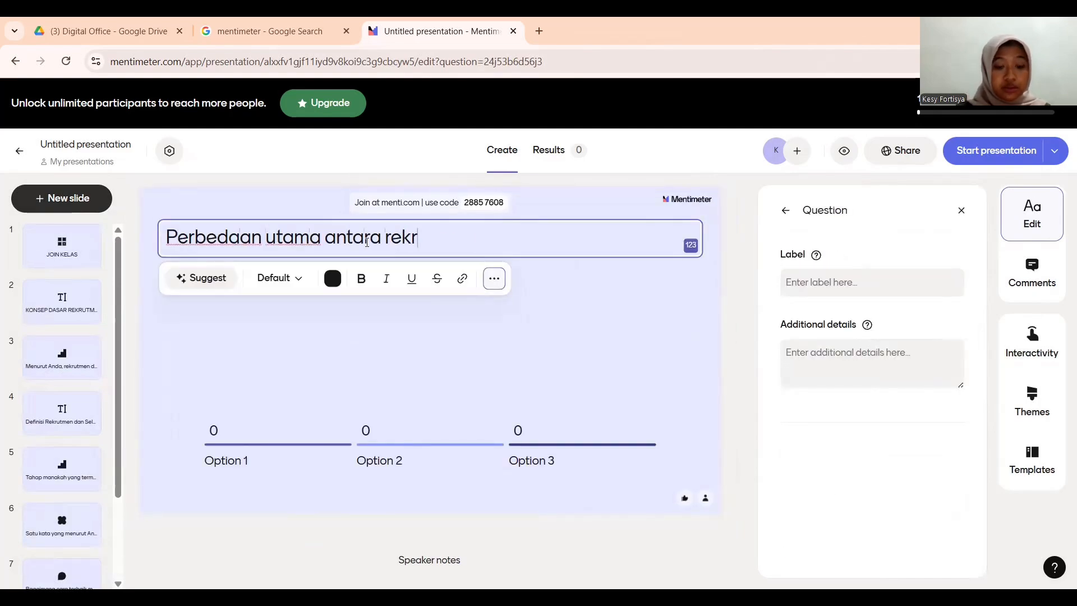
left_click(244, 457)
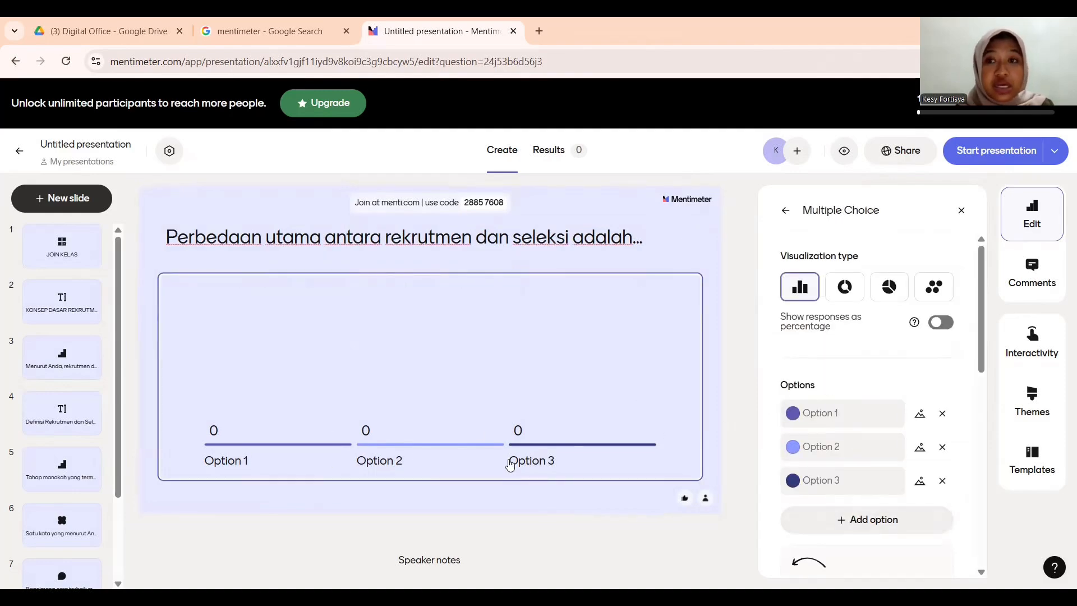
- Fill three answers: 'Rekrutmen menilai, seleksi menarik', 'Rekrutmen menarik kandidat, seleksi memilih kandidat', 'Keduanya sama'
left_click(857, 414)
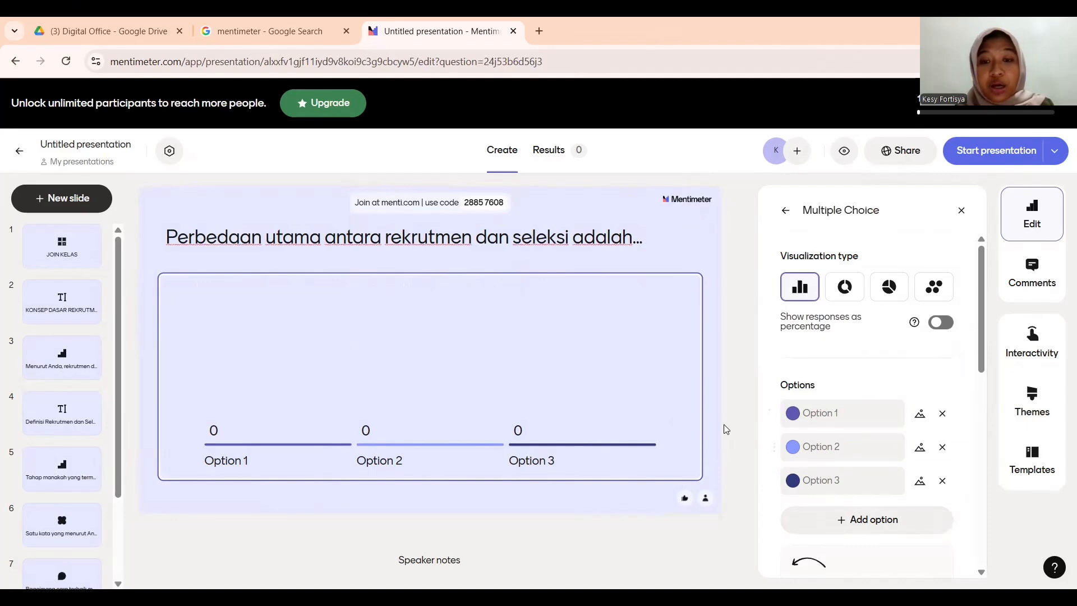
left_click(857, 521)
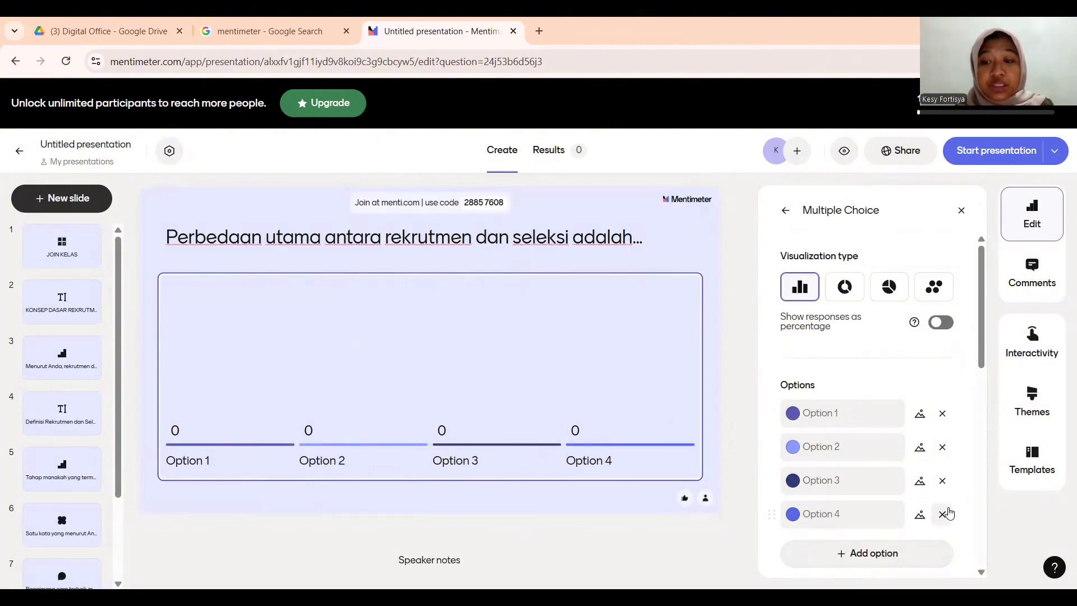
left_click(943, 514)
left_click(842, 413)
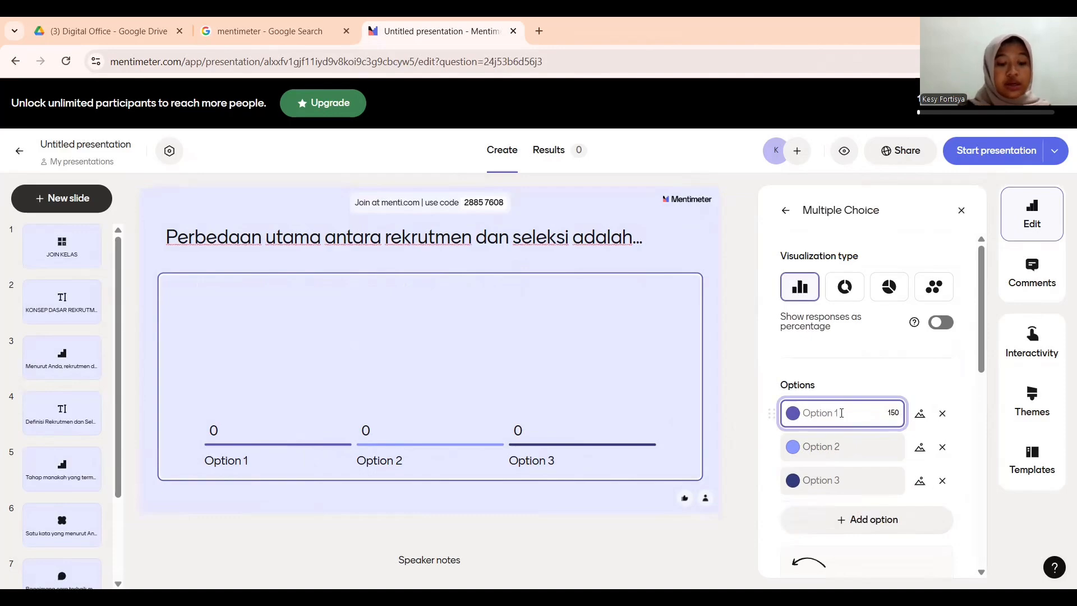
type("Rekrutmen menilai, seleksi menarik")
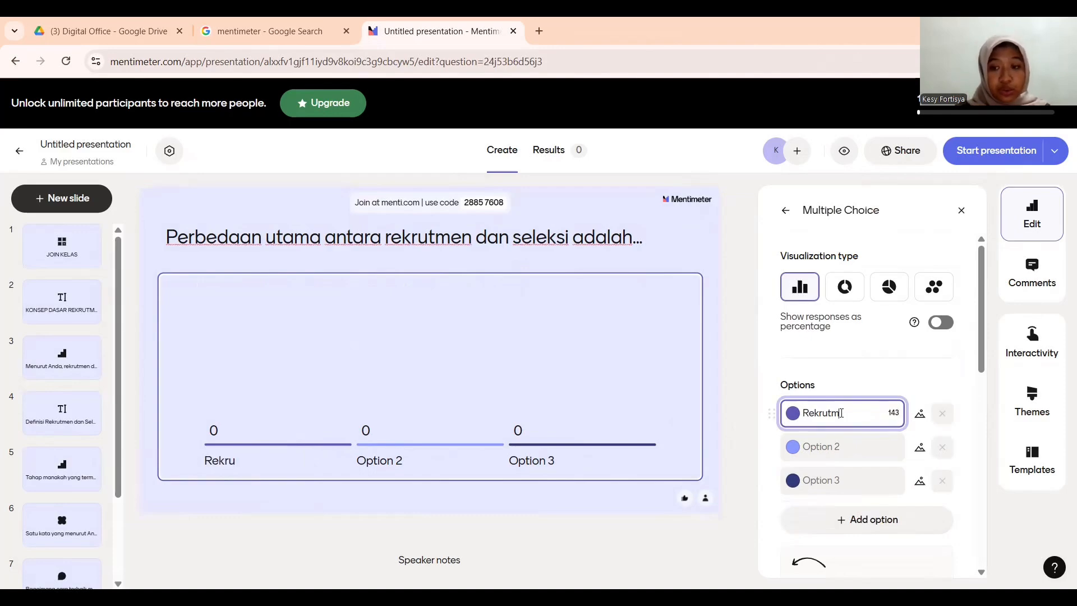
left_click(844, 447)
type("Rekrutmen ,menarik kandidat, seleksi memilih kandidat")
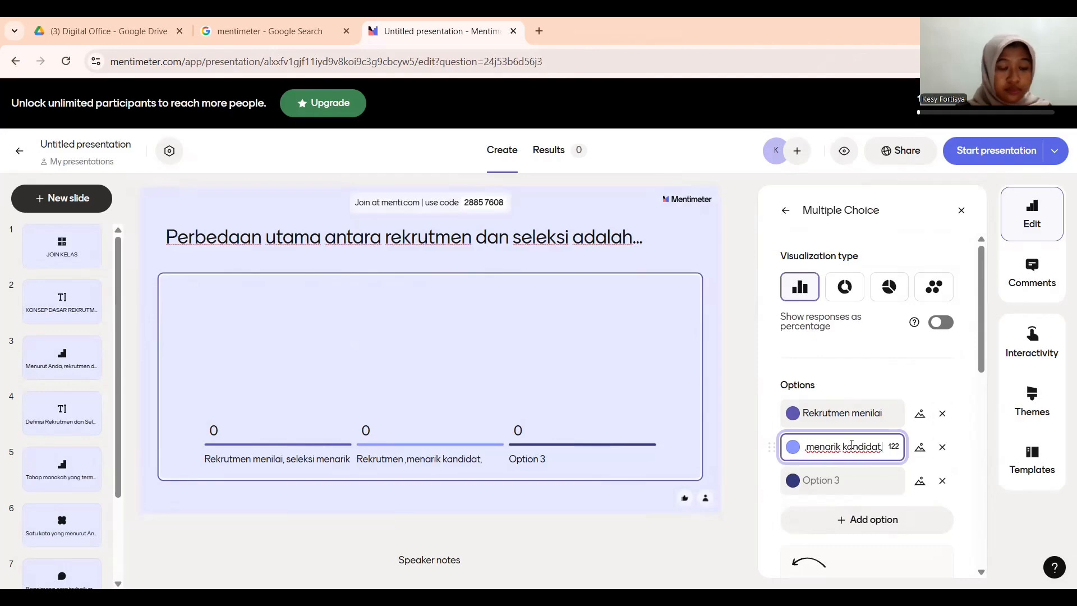
left_click(844, 447)
key("BackSpace")
key("Tab")
type("Keduanya sama")
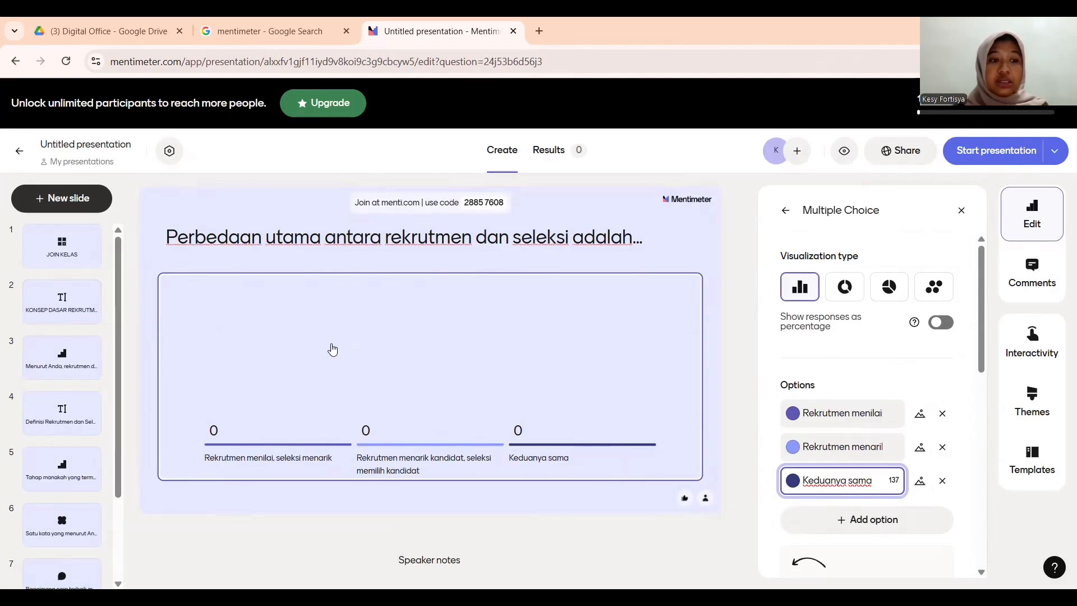
left_click(92, 199)
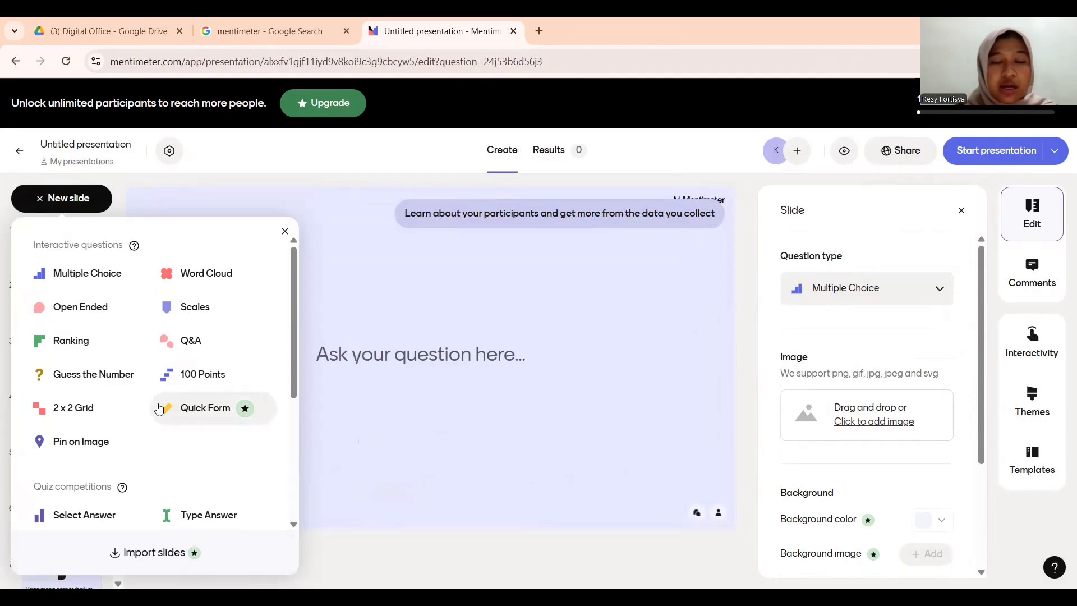
- Insert a Q&A slide whose heading reads 'Apakah ada pertanyaan?'
left_click(205, 340)
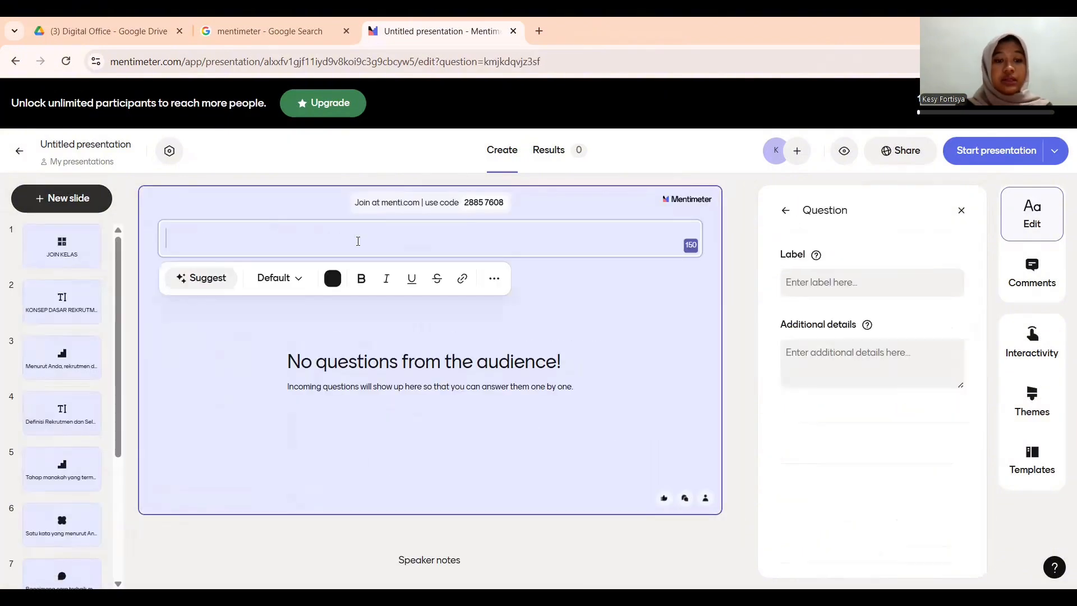
type("Apakah ada pertanyaan?")
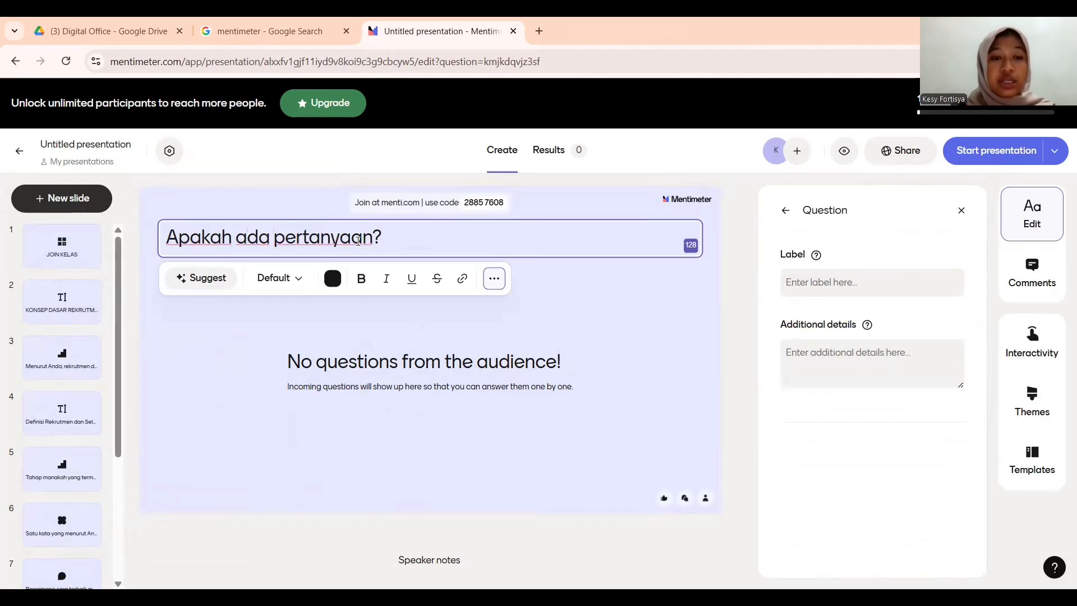
left_click(268, 400)
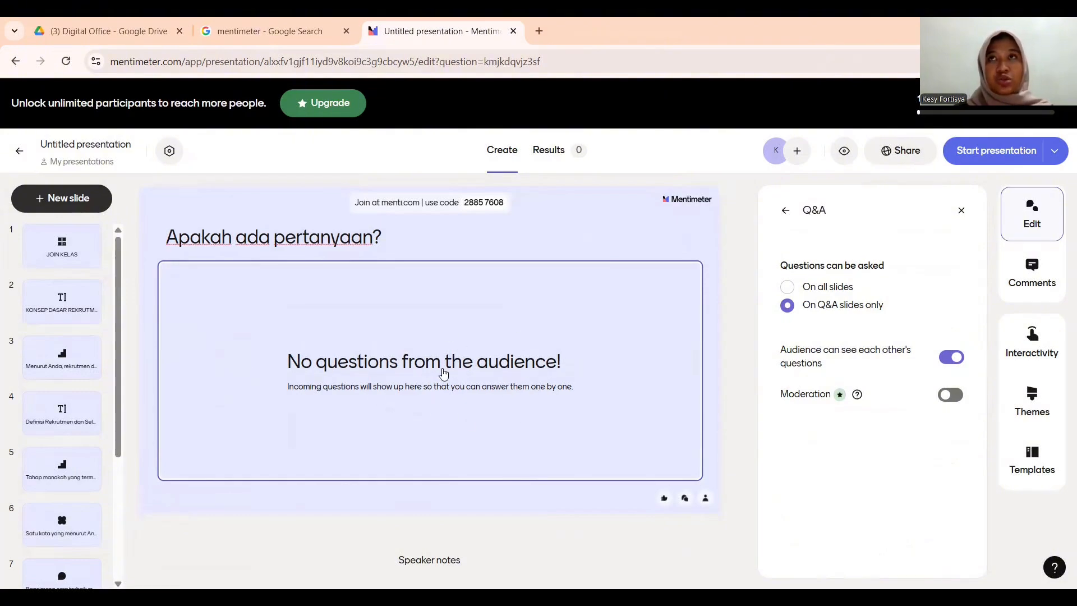
- Add a closing heading slide reading 'TERIMA KASIH'
left_click(83, 200)
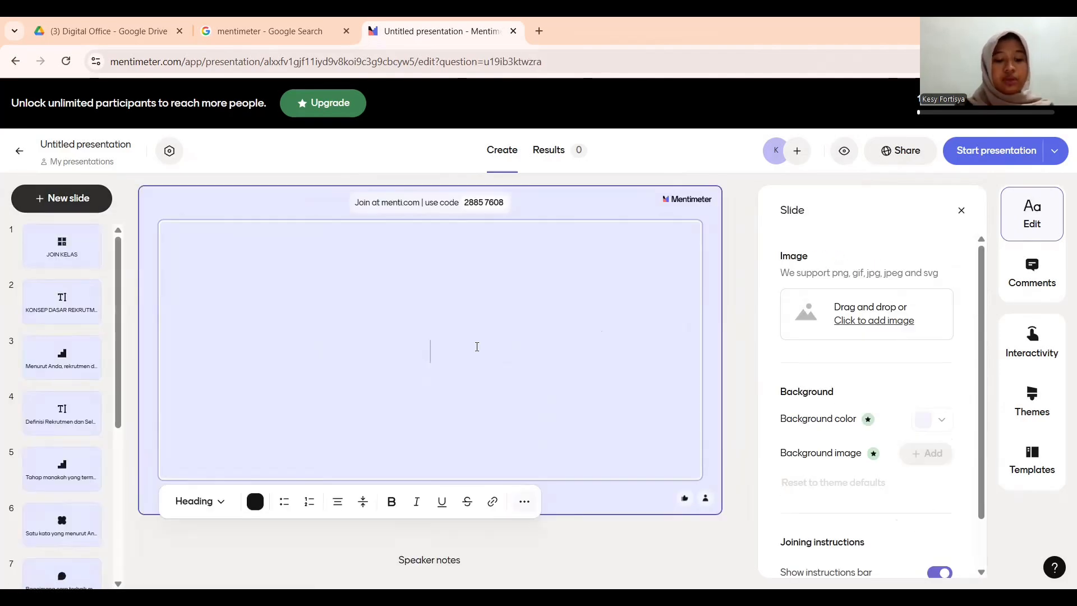
type("Te")
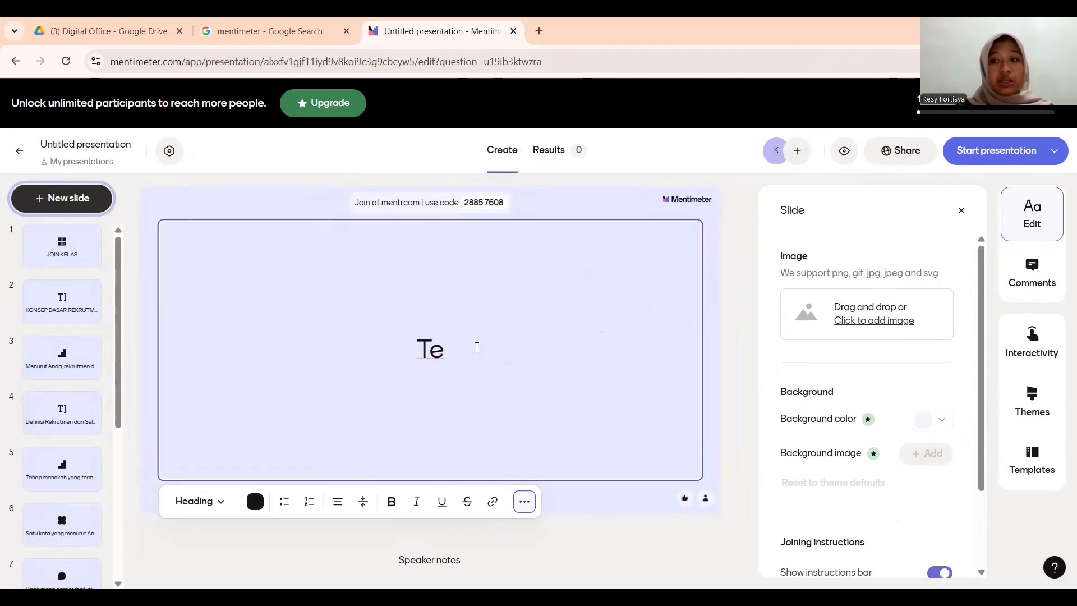
key("BackSpace")
key("BackSpace")
type("TERIMA KASIH")
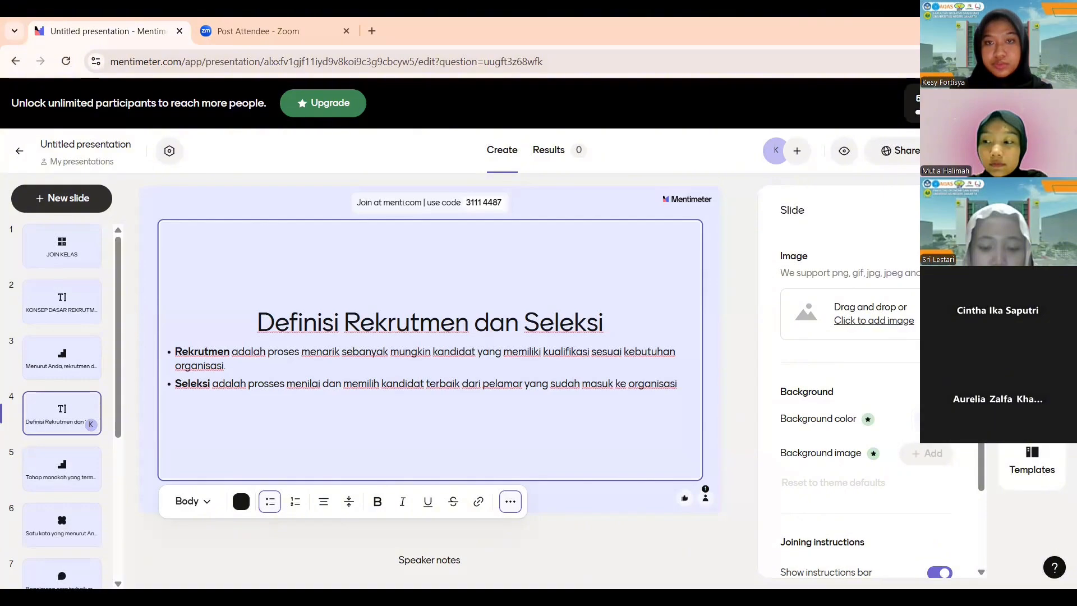
- Present the deck full screen, going from the JOIN KELAS slide to the title slide
left_click(1040, 91)
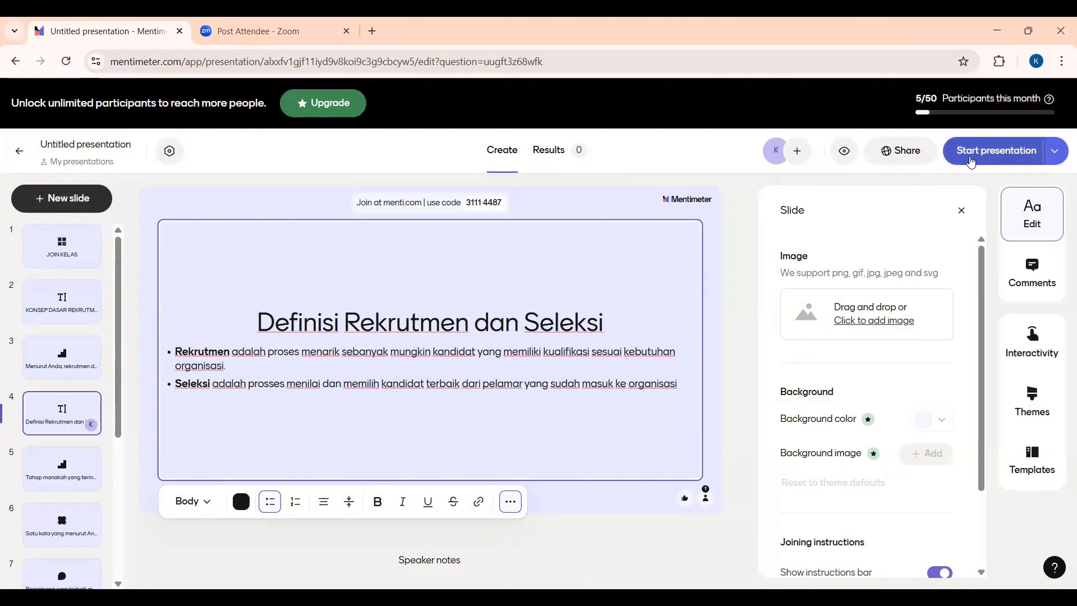
key("F11")
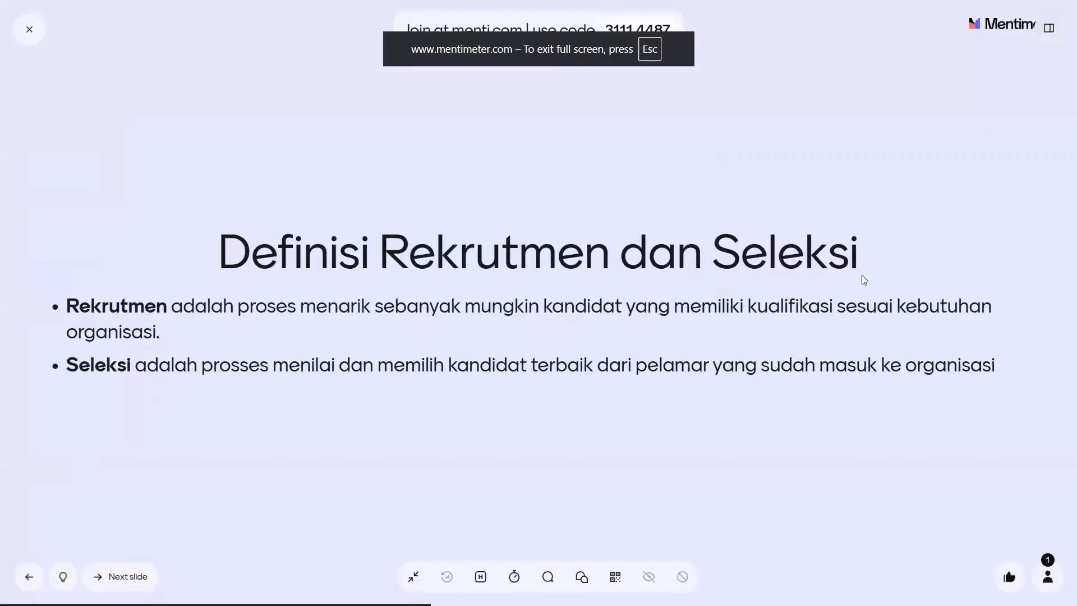
key("Right")
key("Left")
key("Left")
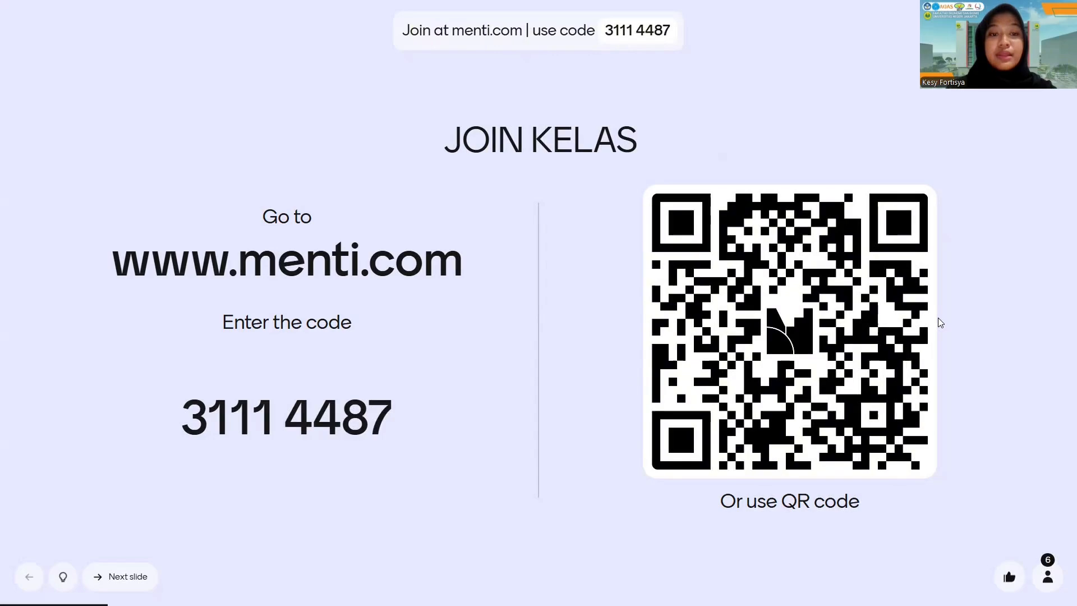
key("Right")
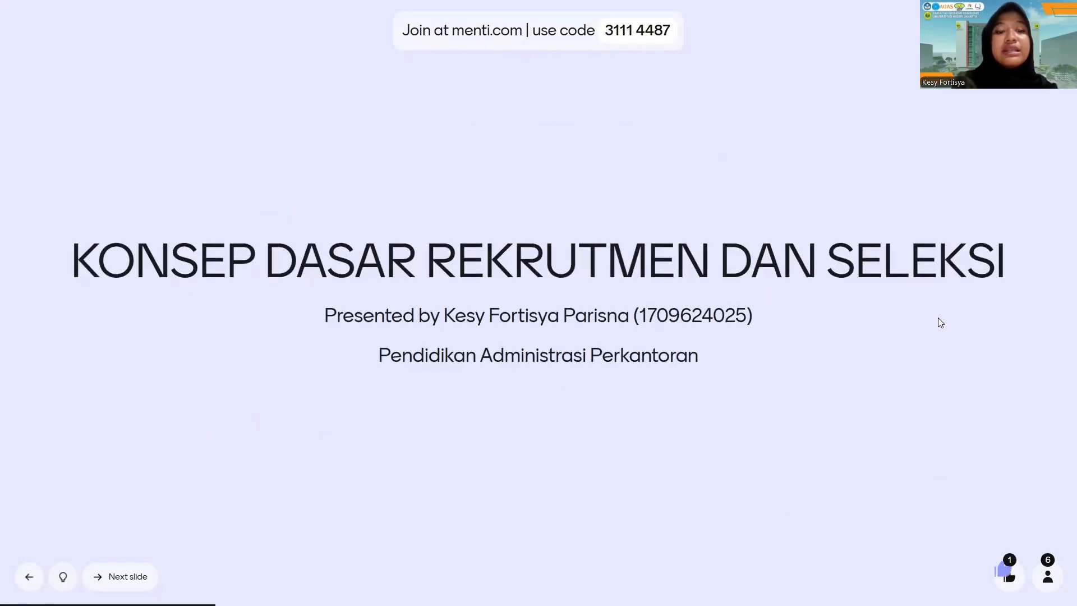